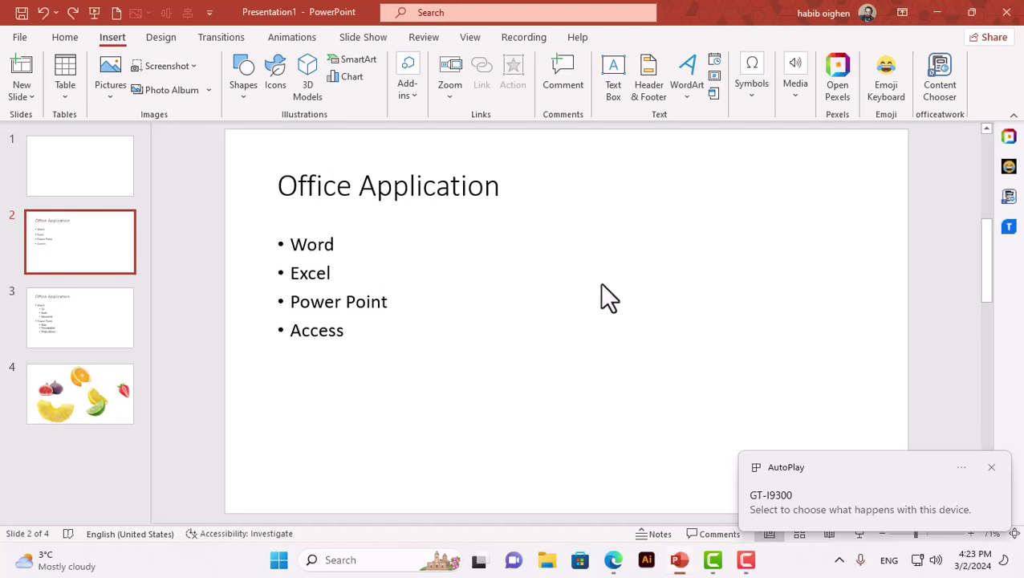
# - Close the AutoPlay notification in the lower right corner of the screen
pyautogui.click(991, 468)
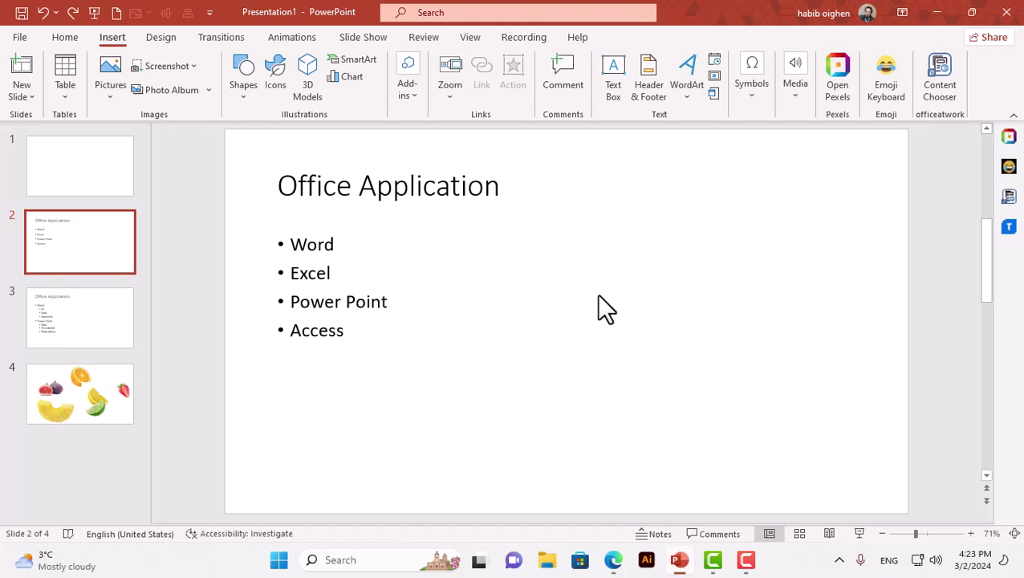
# - Select the Word, Excel, Power Point and Access bullets and convert them to a Vertical Bullet List SmartArt
pyautogui.click(320, 285)
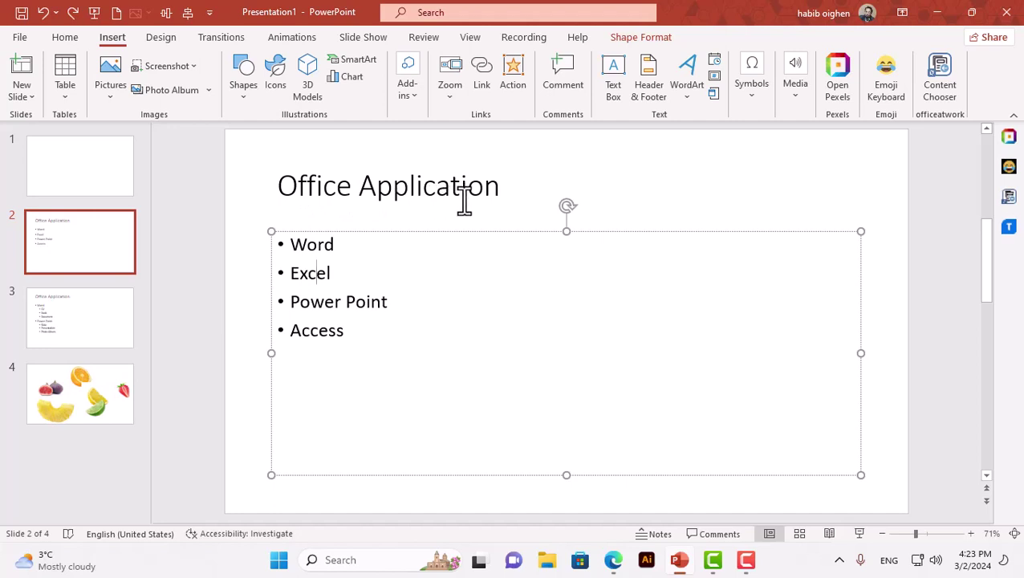
pyautogui.click(363, 330)
pyautogui.moveTo(363, 330); pyautogui.dragTo(292, 245)
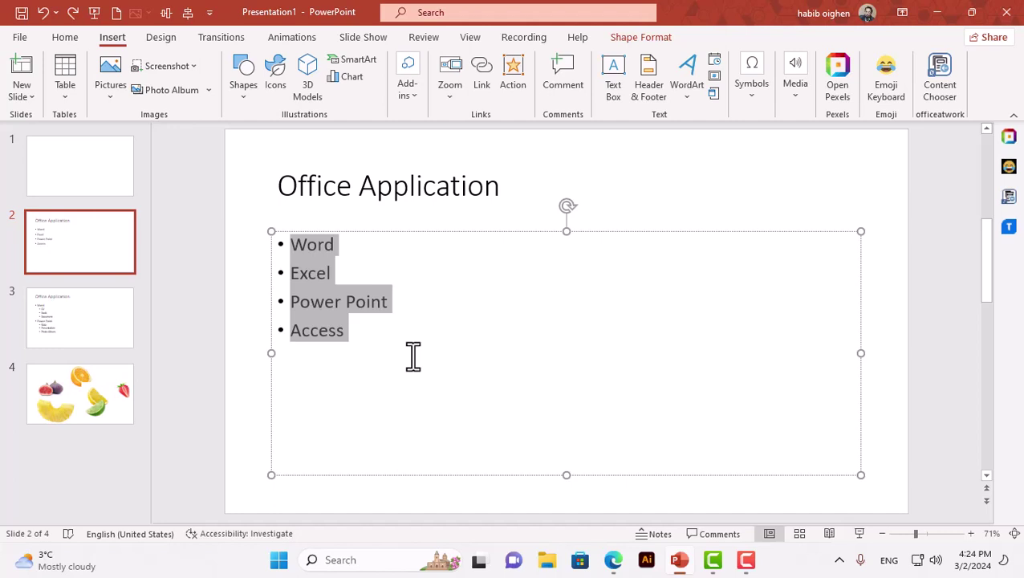
pyautogui.click(67, 37)
pyautogui.click(562, 95)
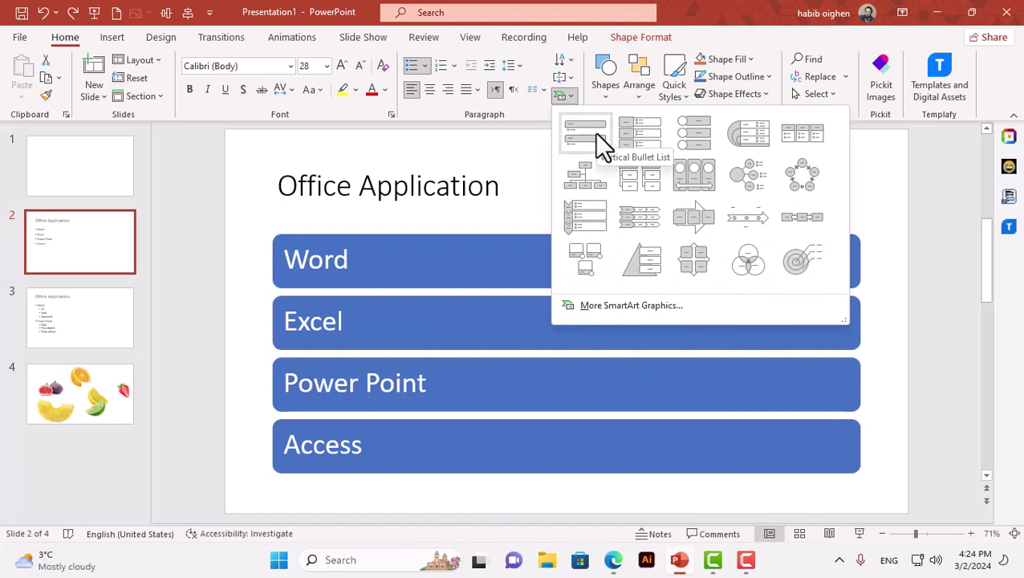
pyautogui.click(595, 132)
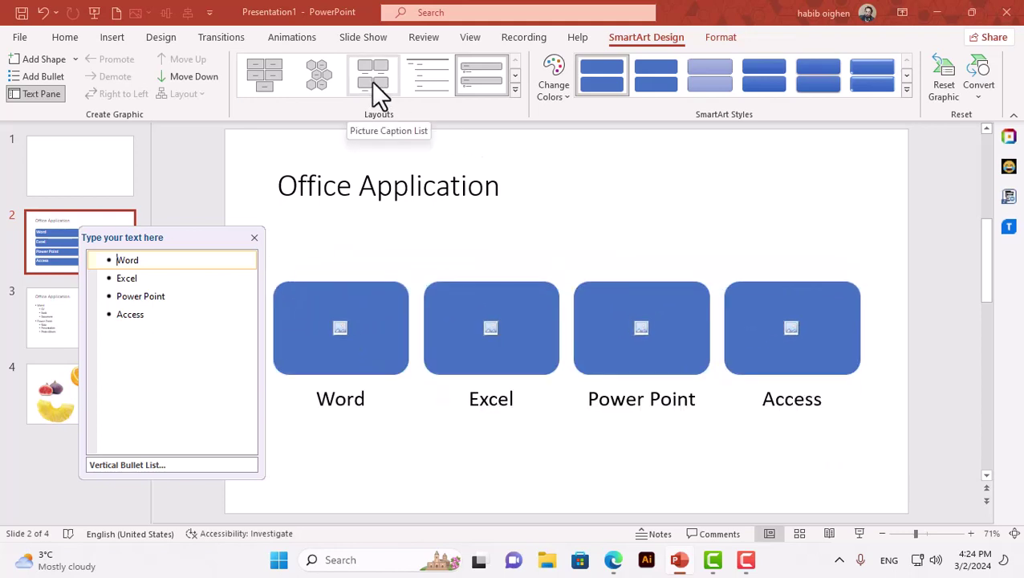
# - Switch the slide 2 SmartArt to the Picture Caption List layout, leaving the picture placeholders empty
pyautogui.click(372, 81)
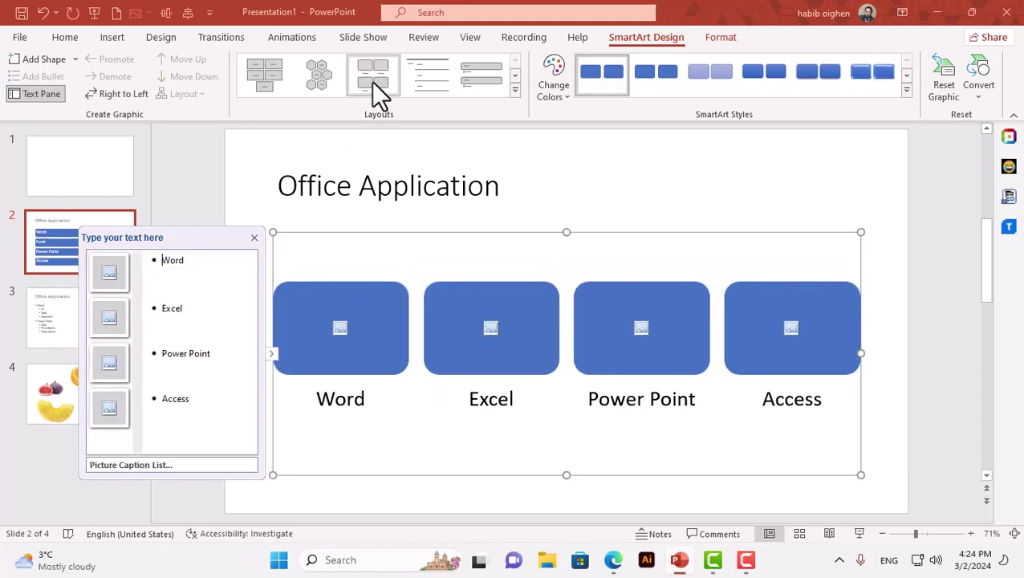
pyautogui.click(340, 329)
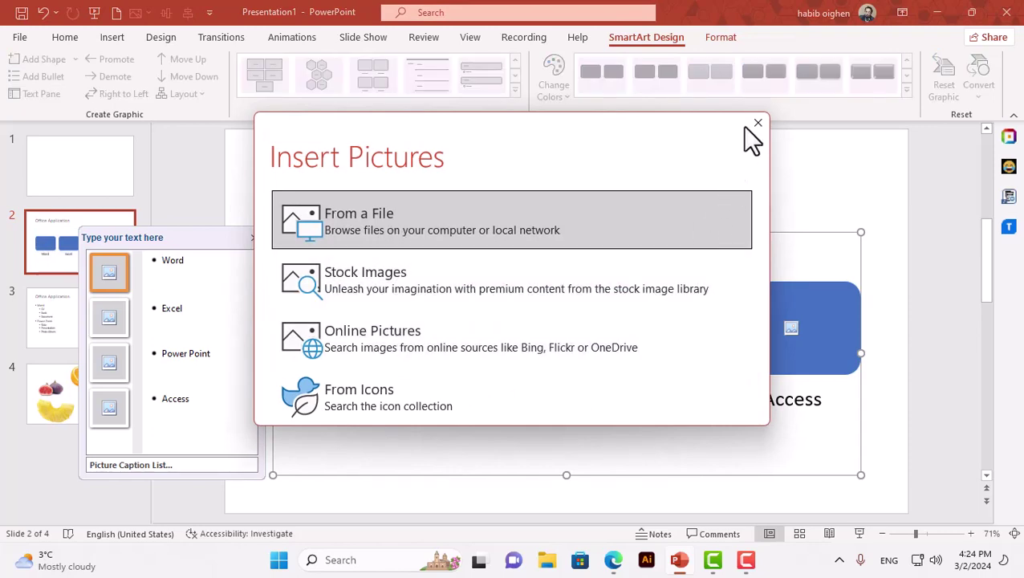
pyautogui.click(757, 123)
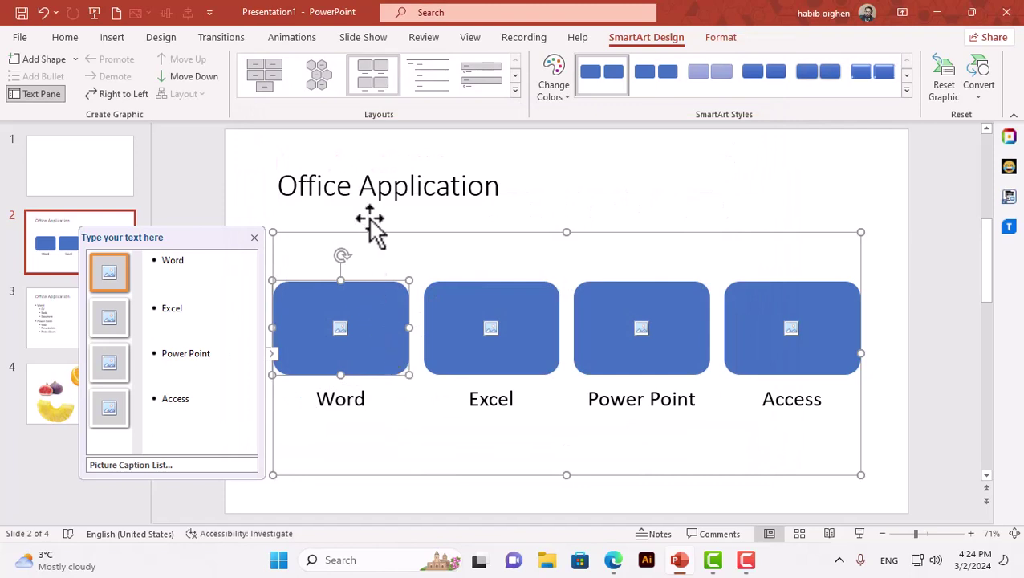
pyautogui.click(594, 178)
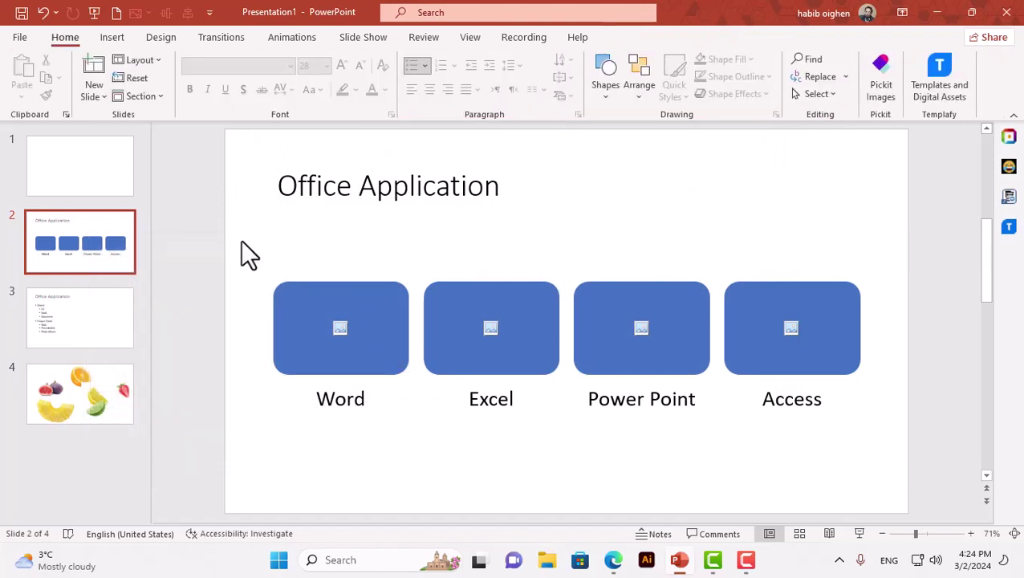
pyautogui.click(311, 294)
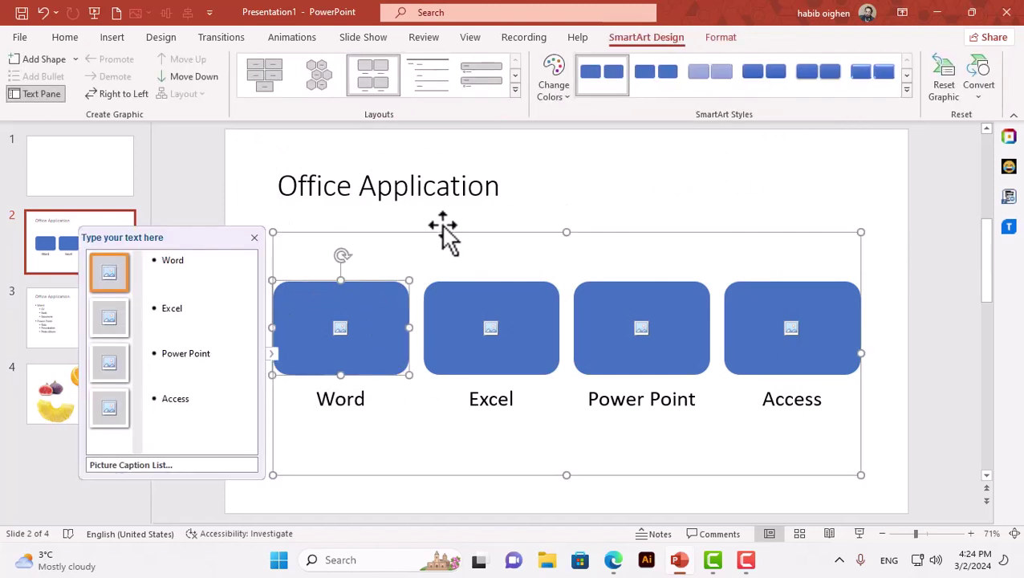
pyautogui.click(554, 84)
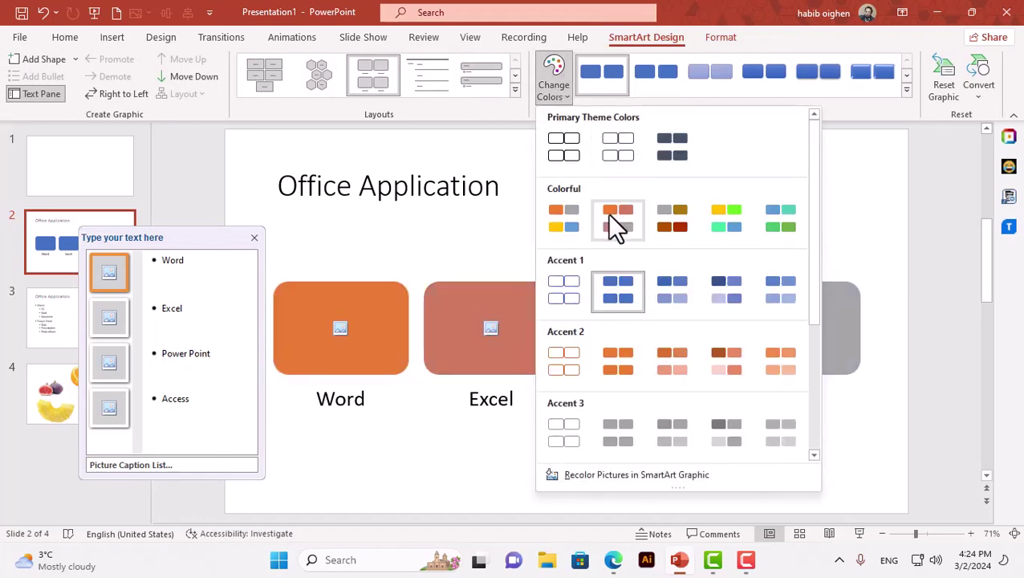
pyautogui.click(565, 217)
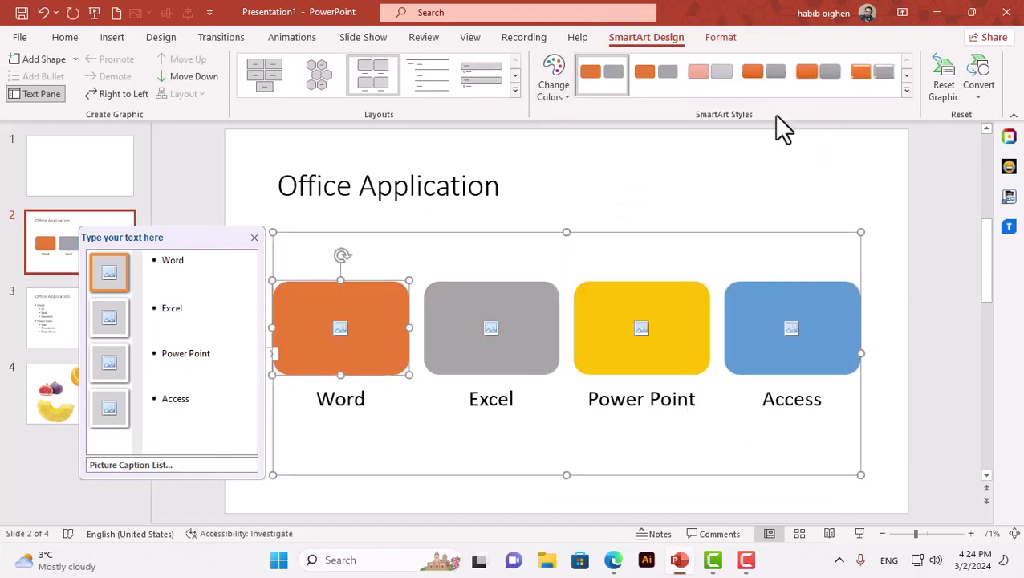
pyautogui.click(906, 90)
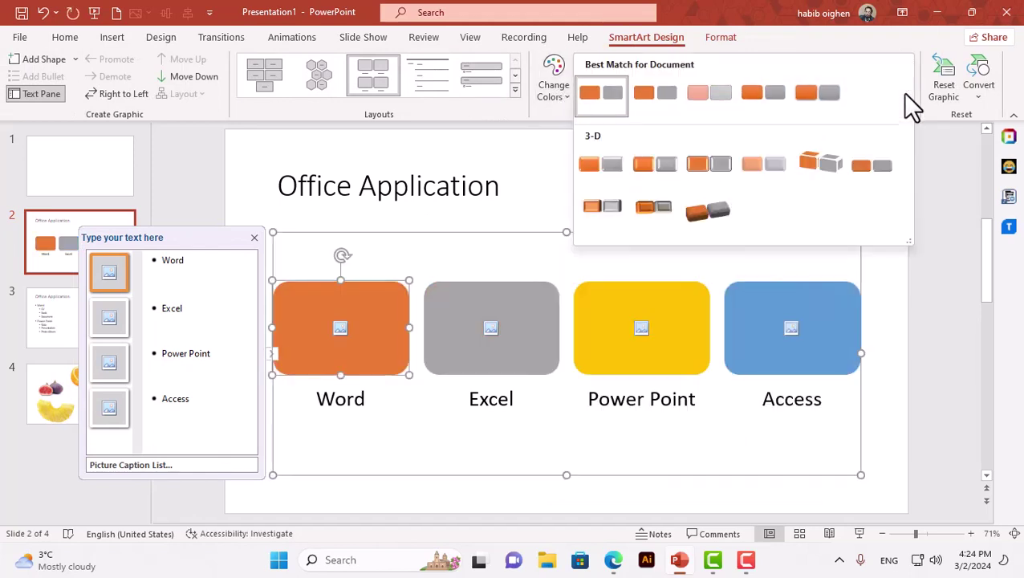
pyautogui.click(807, 170)
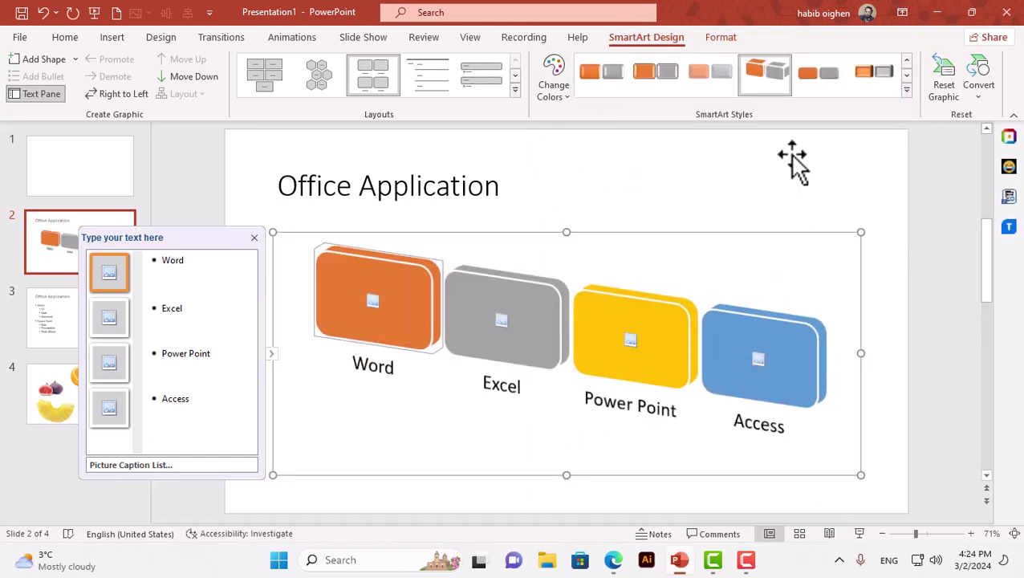
pyautogui.click(951, 79)
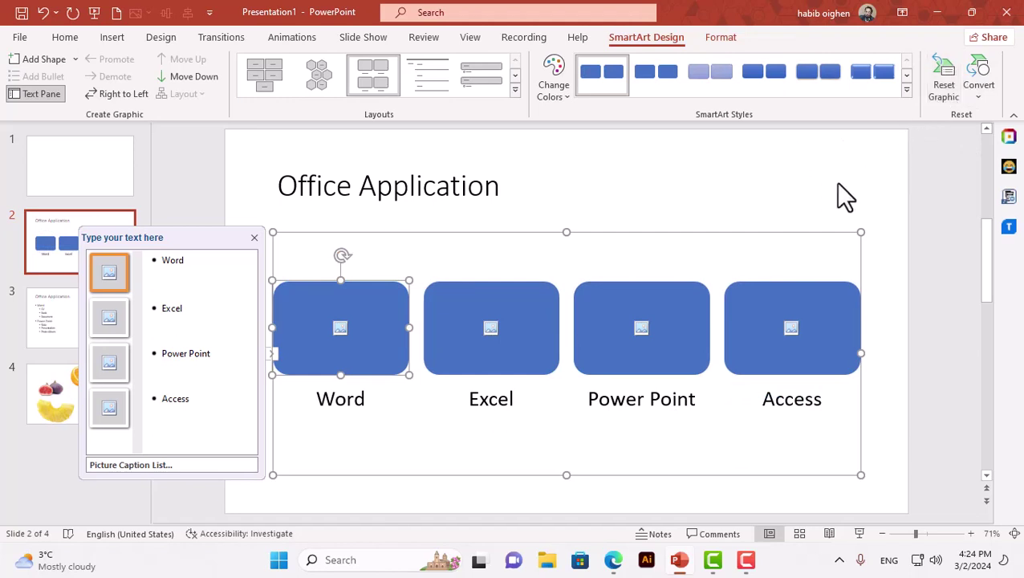
# - Convert the SmartArt to shapes, undo that, then convert it to bulleted text
pyautogui.click(976, 90)
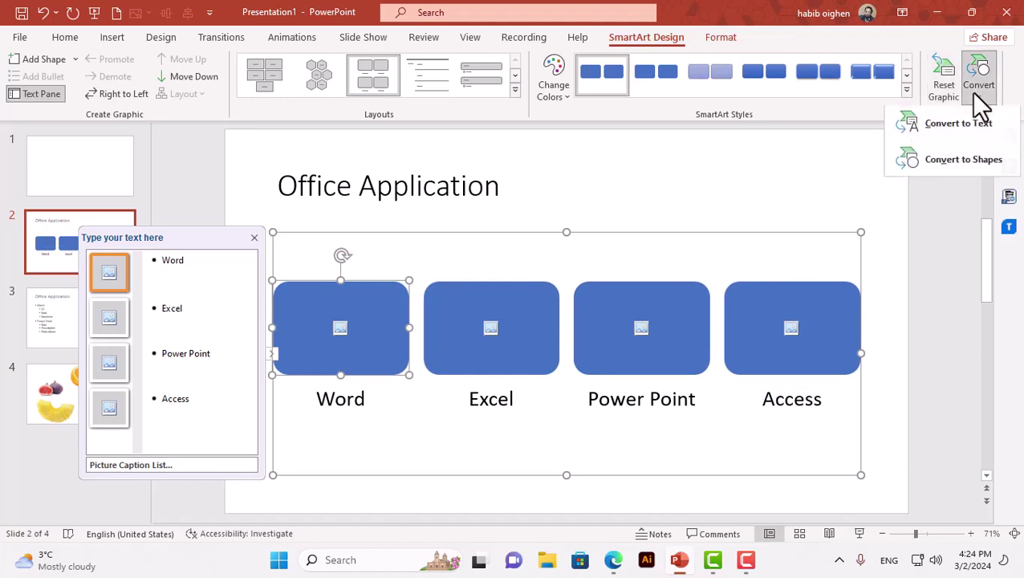
pyautogui.click(967, 163)
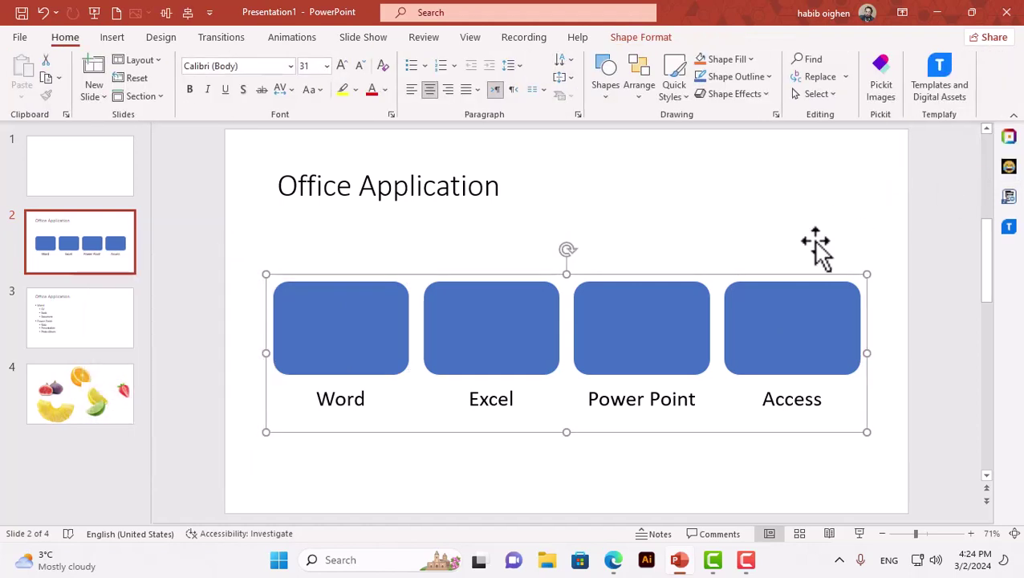
pyautogui.click(479, 321)
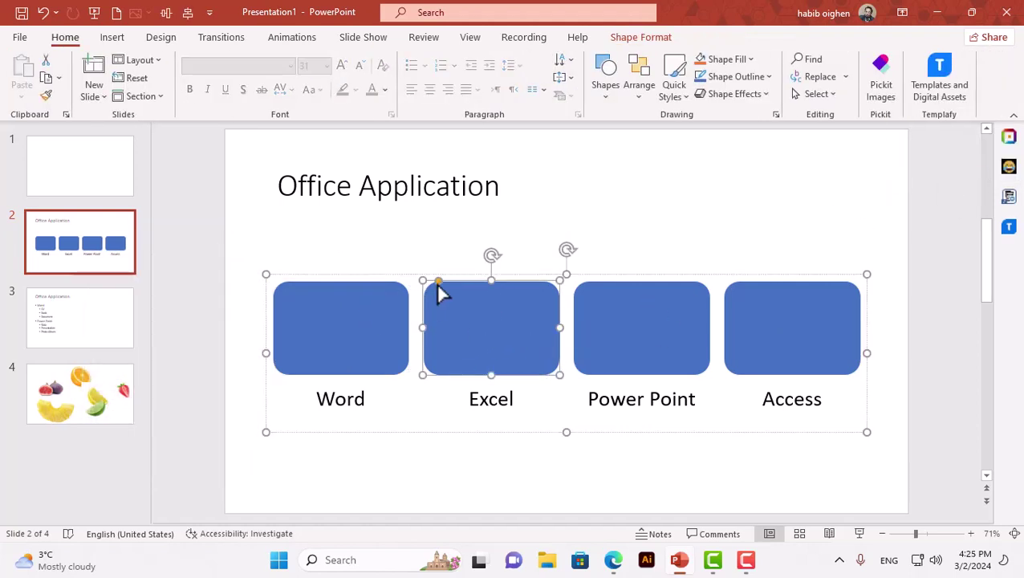
pyautogui.hotkey('ctrl', 'z')
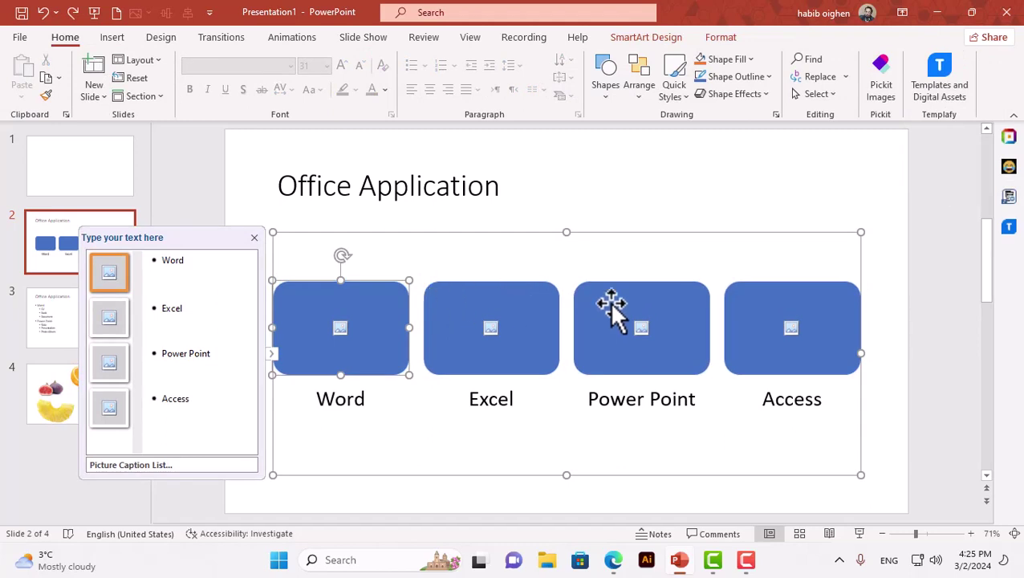
pyautogui.click(657, 38)
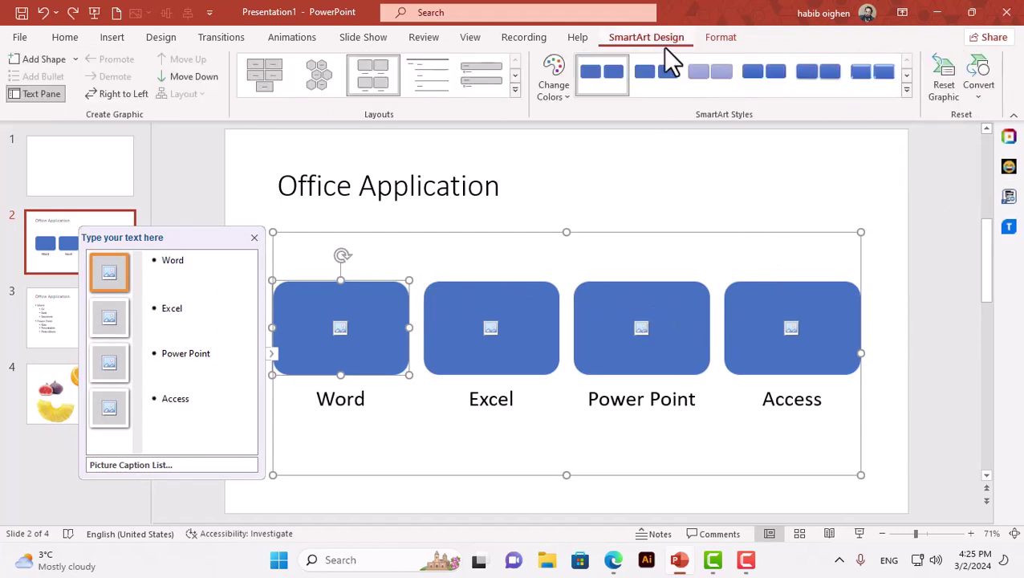
pyautogui.click(979, 85)
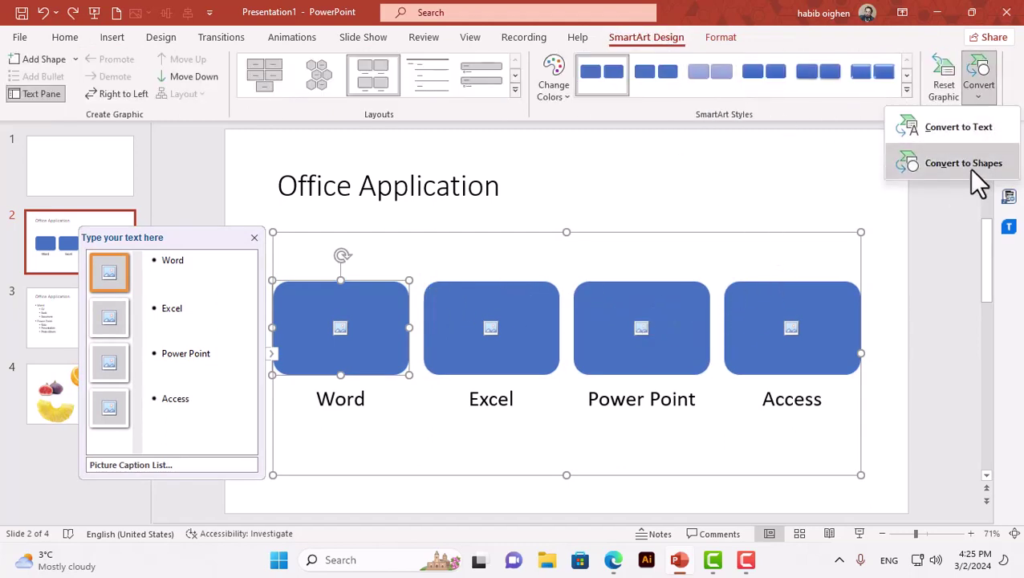
pyautogui.click(970, 128)
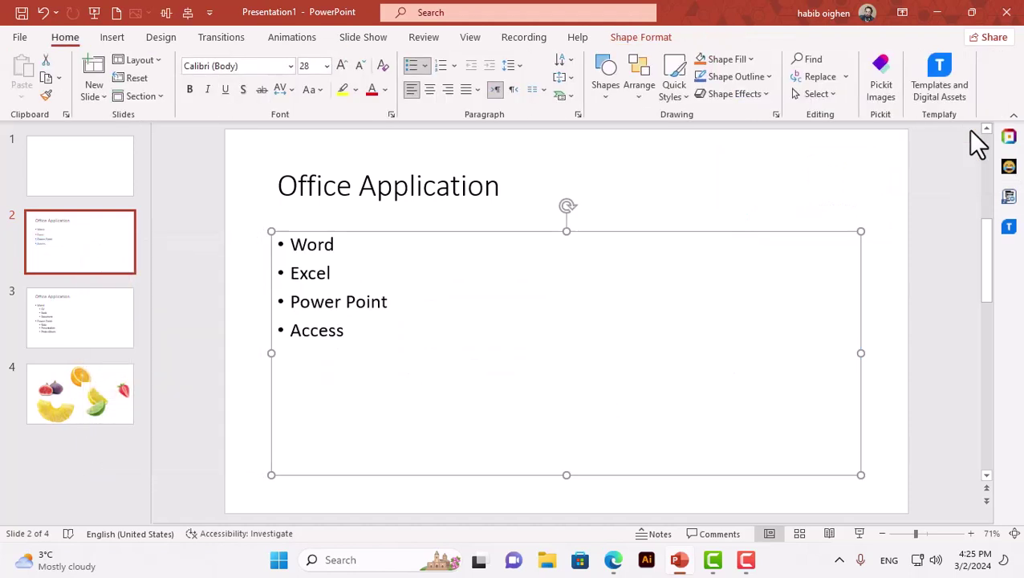
# - Convert the slide 3 bullets to SmartArt and switch it to the Vertical Box List layout
pyautogui.click(88, 313)
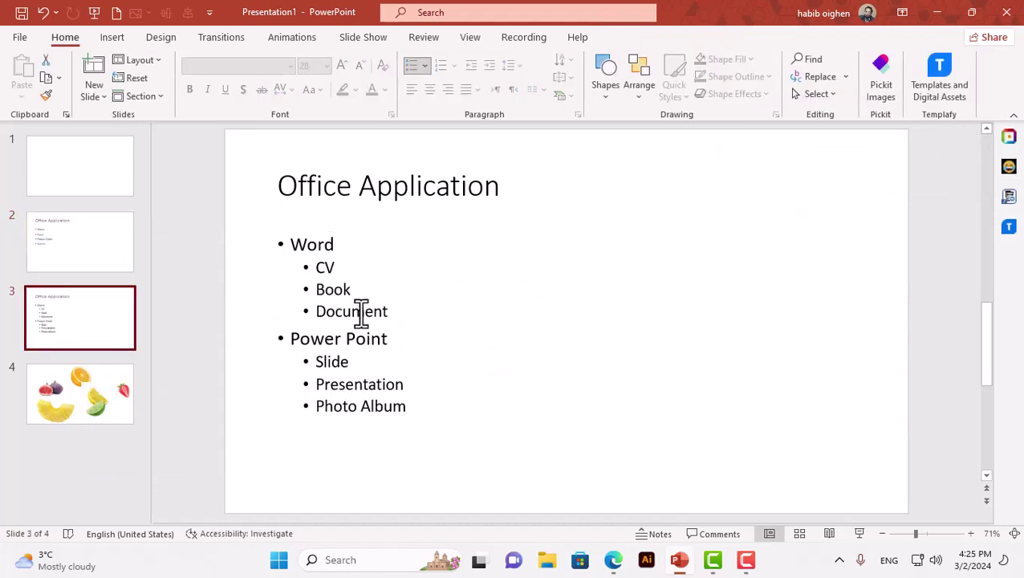
pyautogui.click(344, 326)
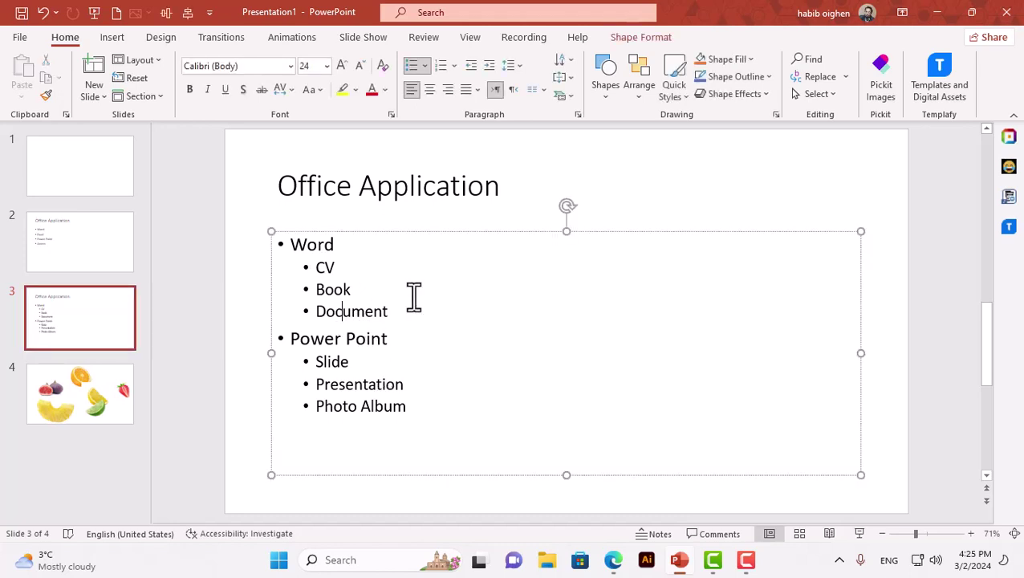
pyautogui.click(561, 98)
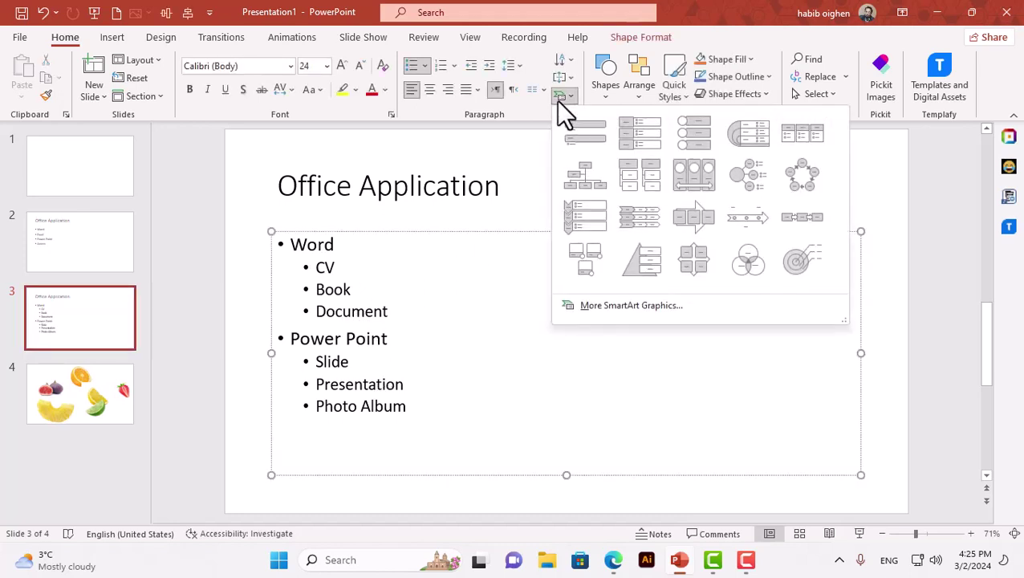
pyautogui.click(578, 138)
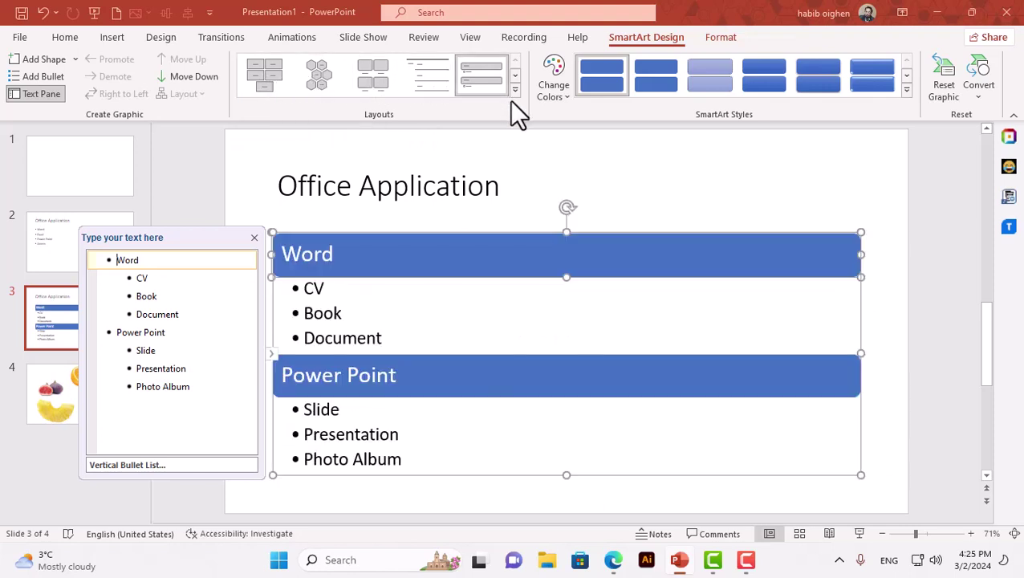
pyautogui.click(515, 90)
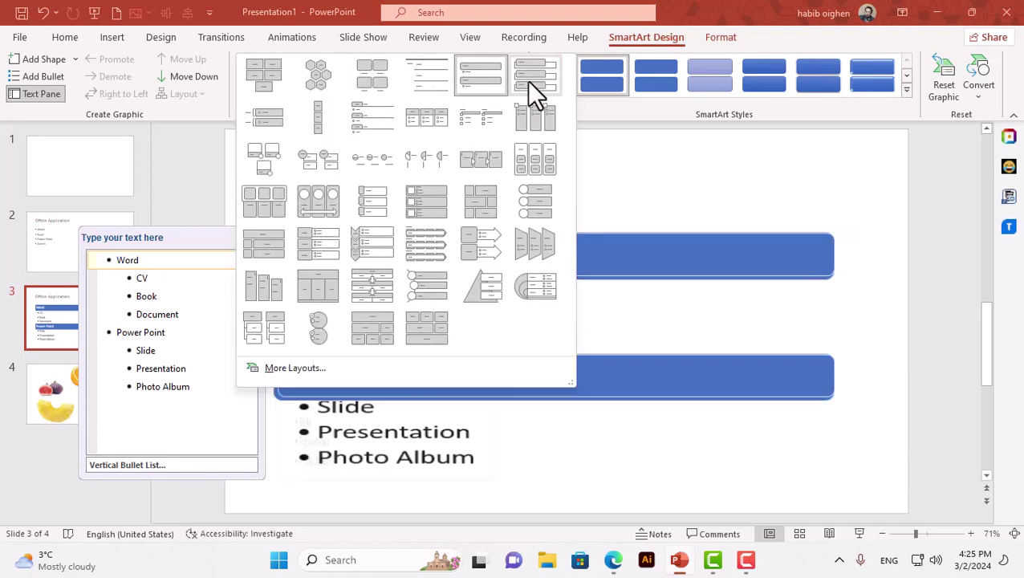
pyautogui.click(527, 81)
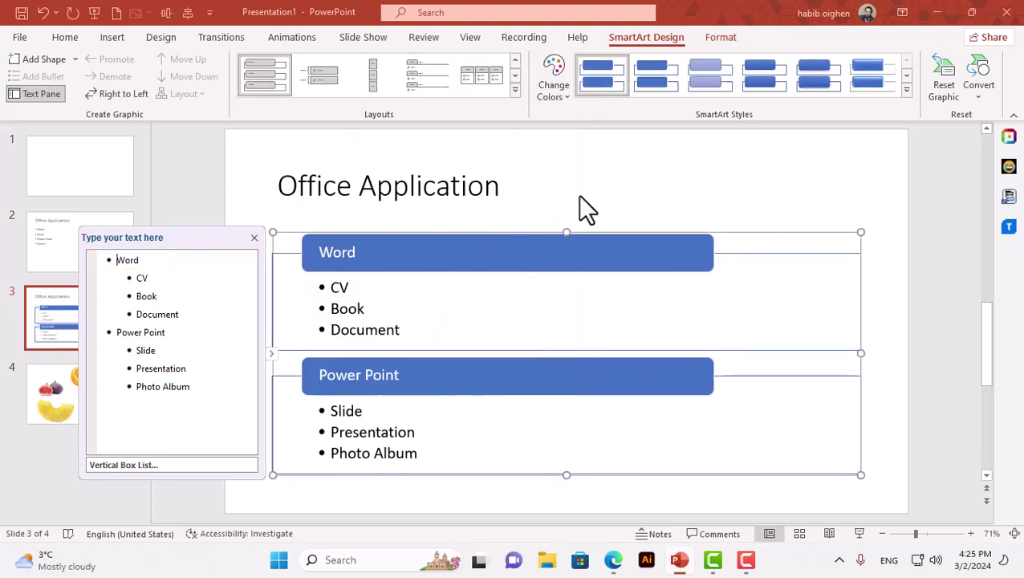
# - Apply the first Colorful colour scheme and the Polished SmartArt style to the diagram
pyautogui.click(553, 88)
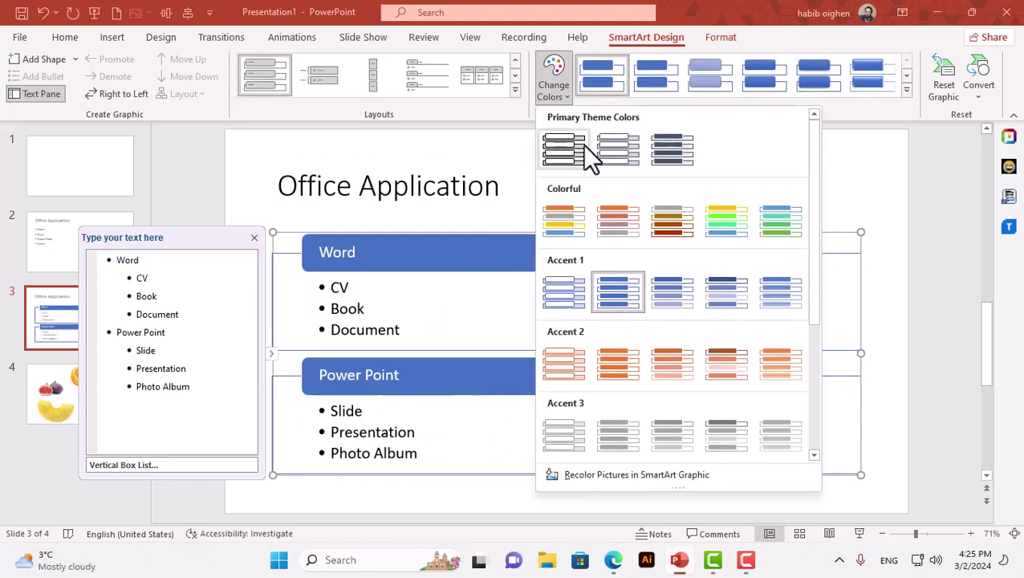
pyautogui.click(576, 217)
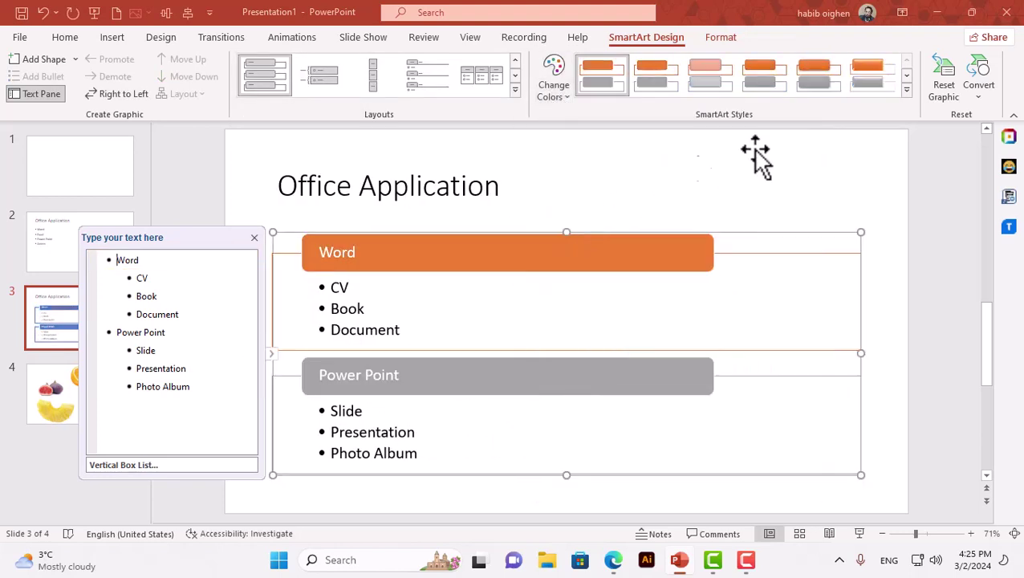
pyautogui.click(854, 82)
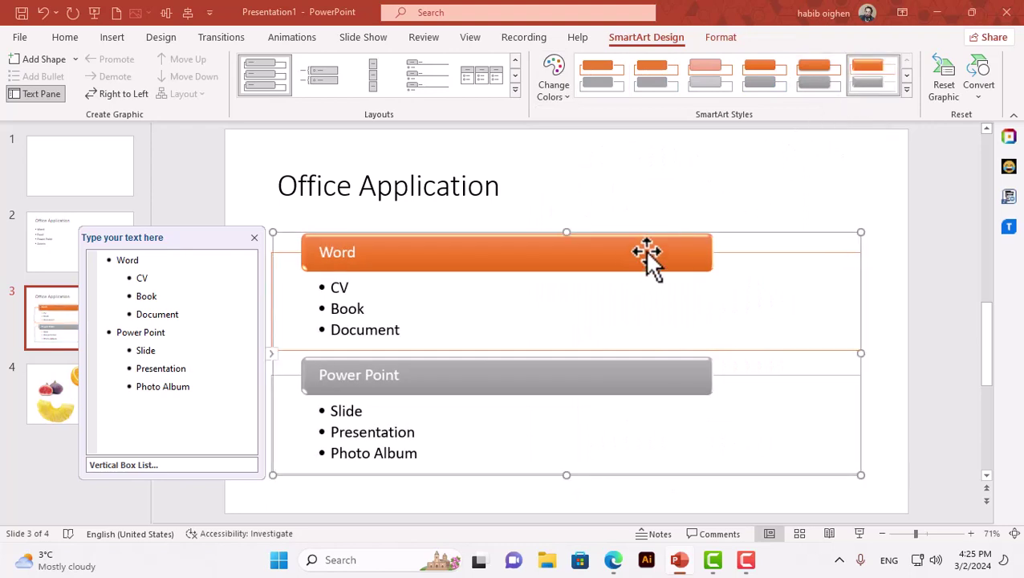
pyautogui.click(899, 206)
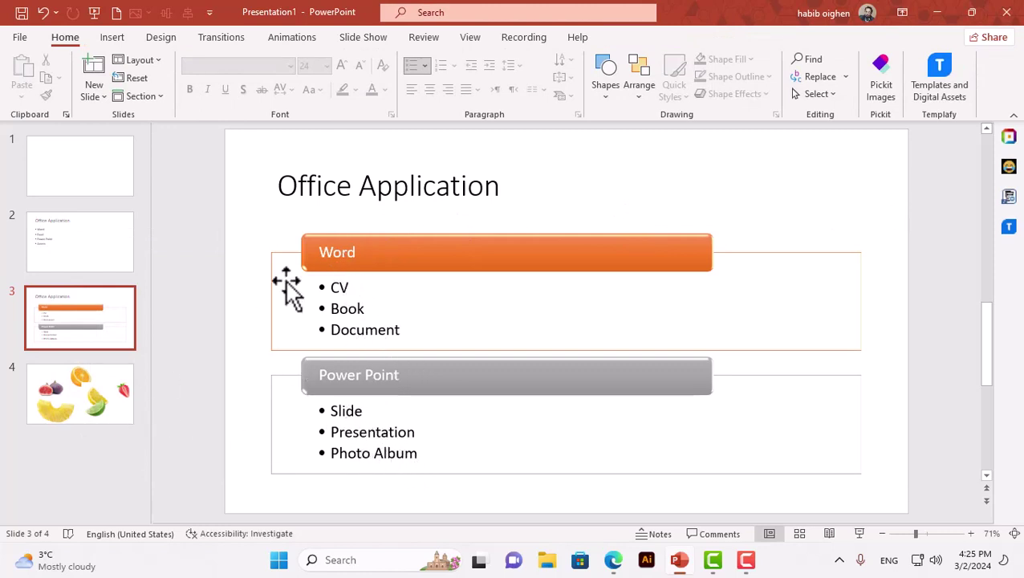
# - On slide 4, reposition the lemon-lime, fig and pineapple pictures
pyautogui.click(91, 379)
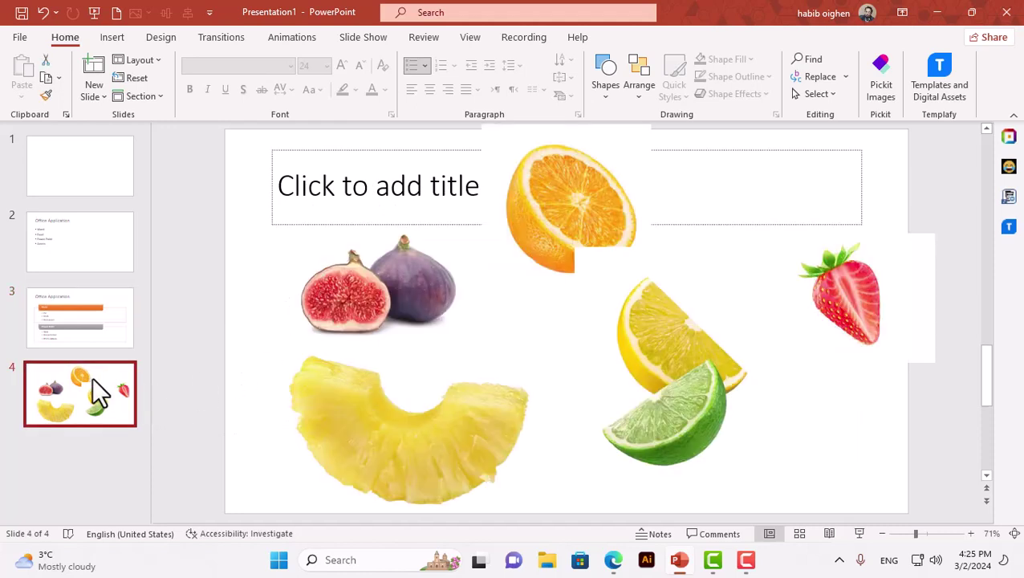
pyautogui.moveTo(610, 308)
pyautogui.mouseDown()
pyautogui.moveTo(455, 219)
pyautogui.moveTo(688, 264)
pyautogui.mouseUp()
pyautogui.moveTo(579, 217); pyautogui.dragTo(560, 228)
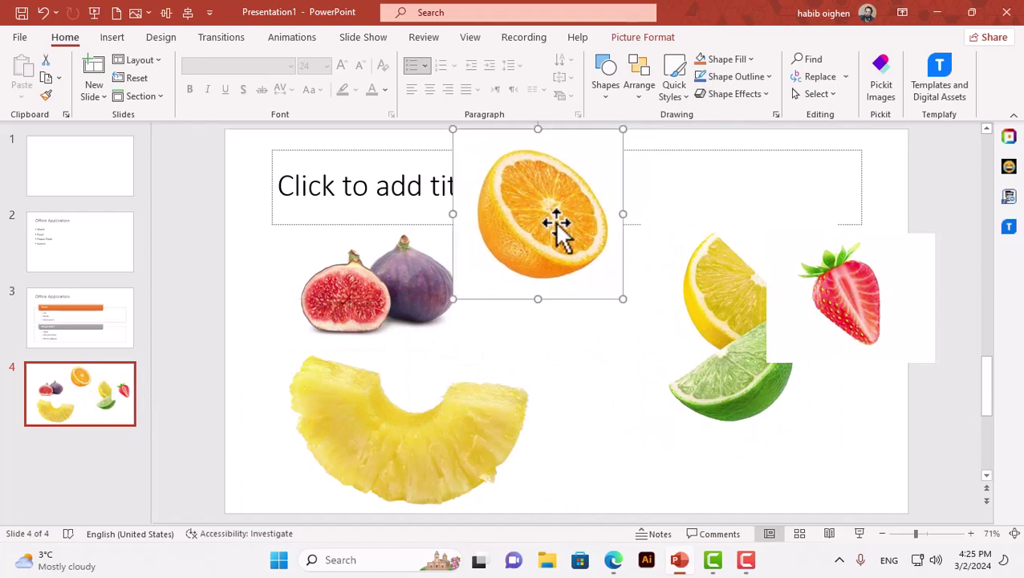
pyautogui.moveTo(380, 274); pyautogui.dragTo(373, 245)
pyautogui.moveTo(393, 373)
pyautogui.mouseDown()
pyautogui.moveTo(318, 366)
pyautogui.moveTo(417, 386)
pyautogui.mouseUp()
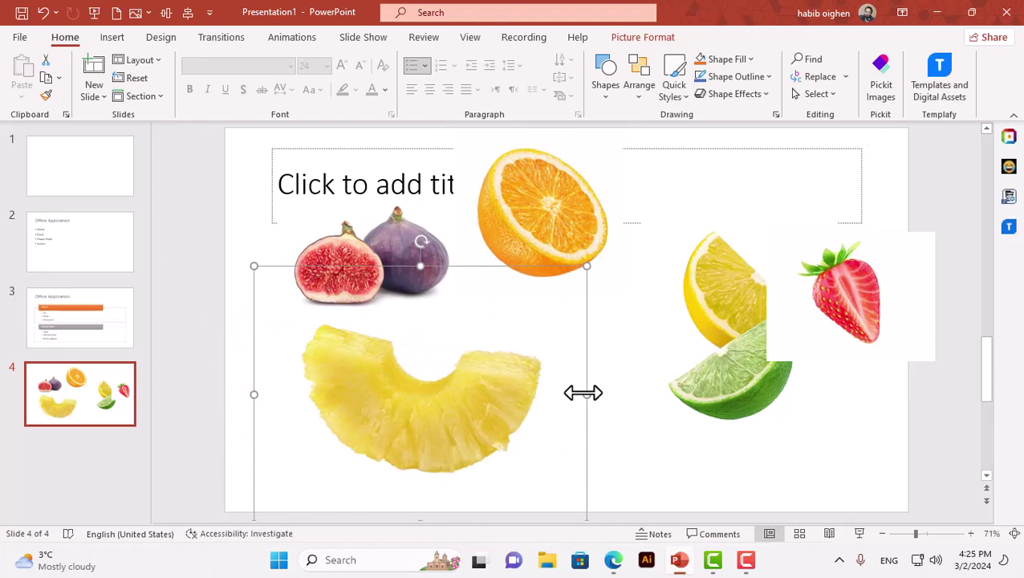
# - Select all five fruit pictures and open Picture Format's Picture Layout gallery
pyautogui.keyDown('shift'); pyautogui.click(407, 235); pyautogui.keyUp('shift')
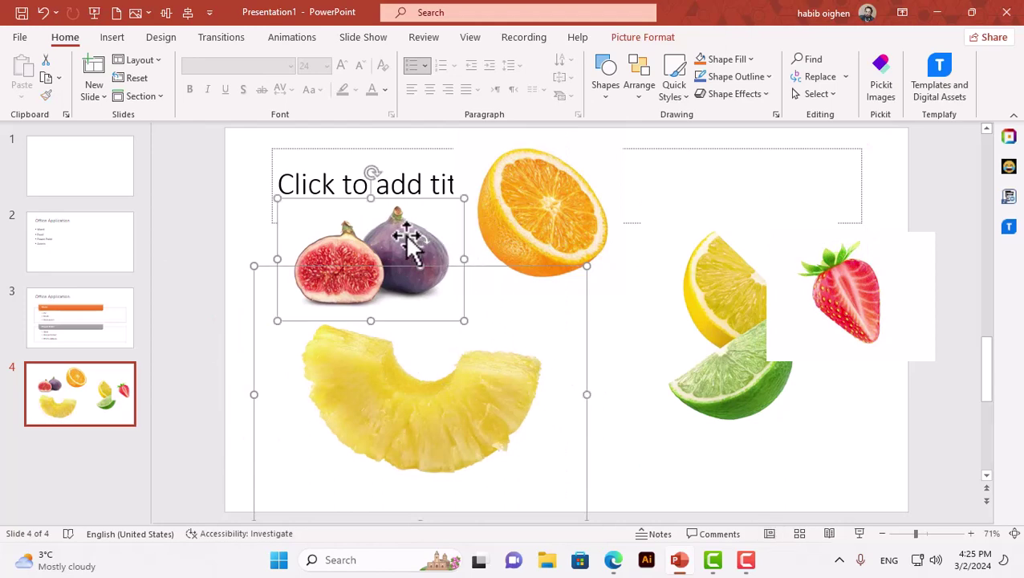
pyautogui.keyDown('shift'); pyautogui.click(534, 212); pyautogui.keyUp('shift')
pyautogui.keyDown('shift'); pyautogui.click(718, 317); pyautogui.keyUp('shift')
pyautogui.keyDown('shift'); pyautogui.click(867, 297); pyautogui.keyUp('shift')
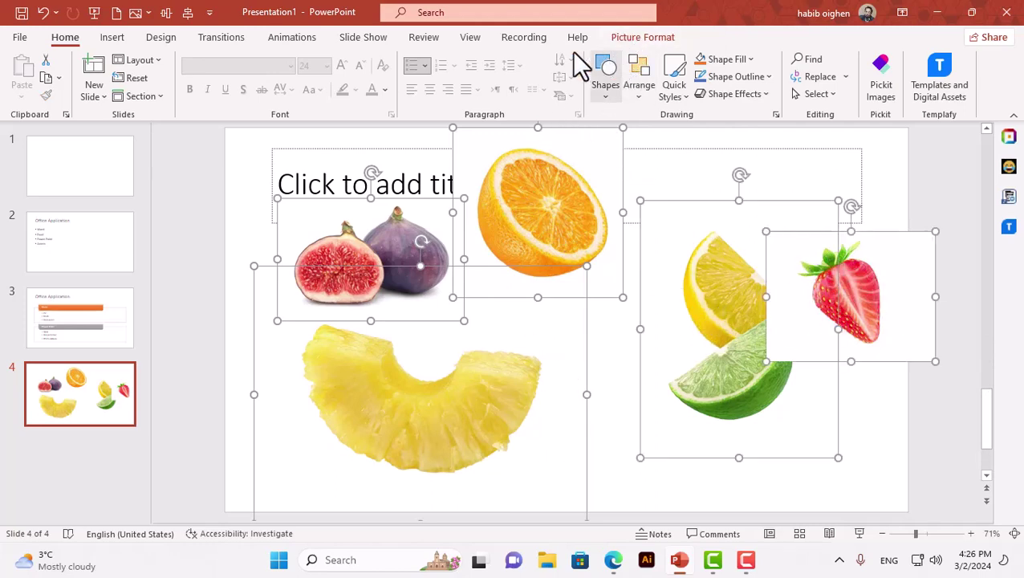
pyautogui.click(637, 36)
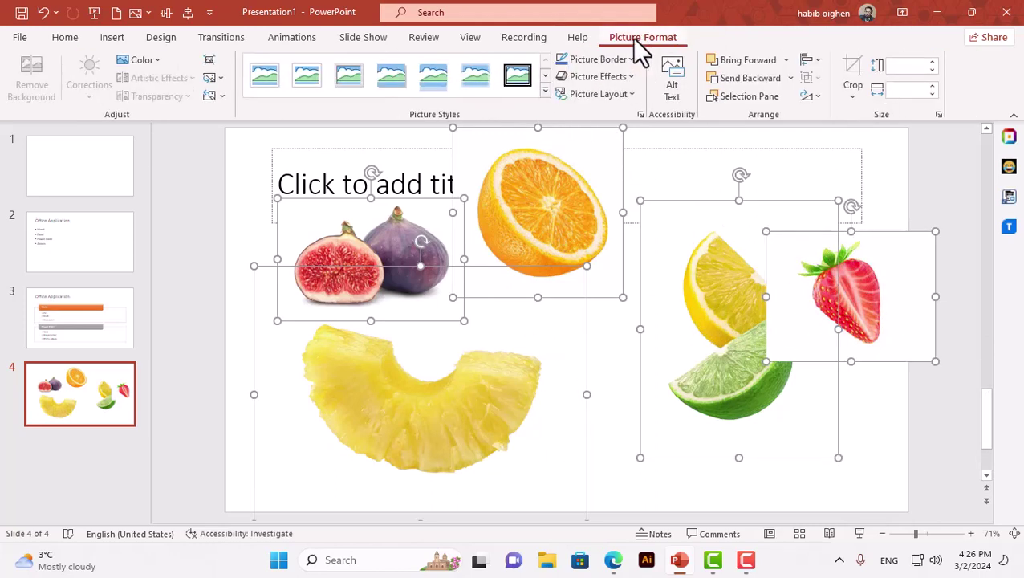
pyautogui.click(596, 94)
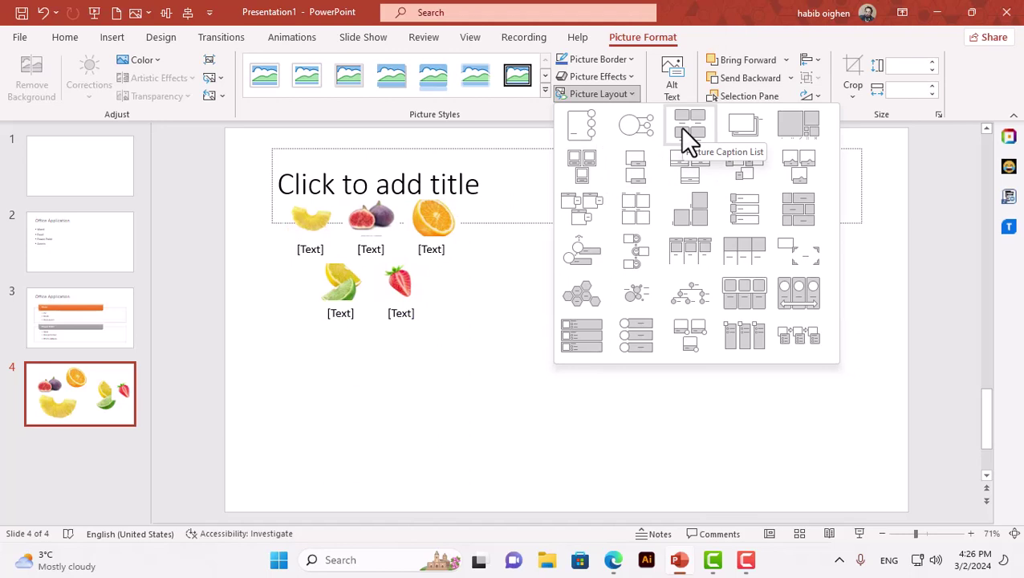
# - Apply Picture Caption List to the pictures and widen the diagram so all five sit in one row
pyautogui.click(681, 129)
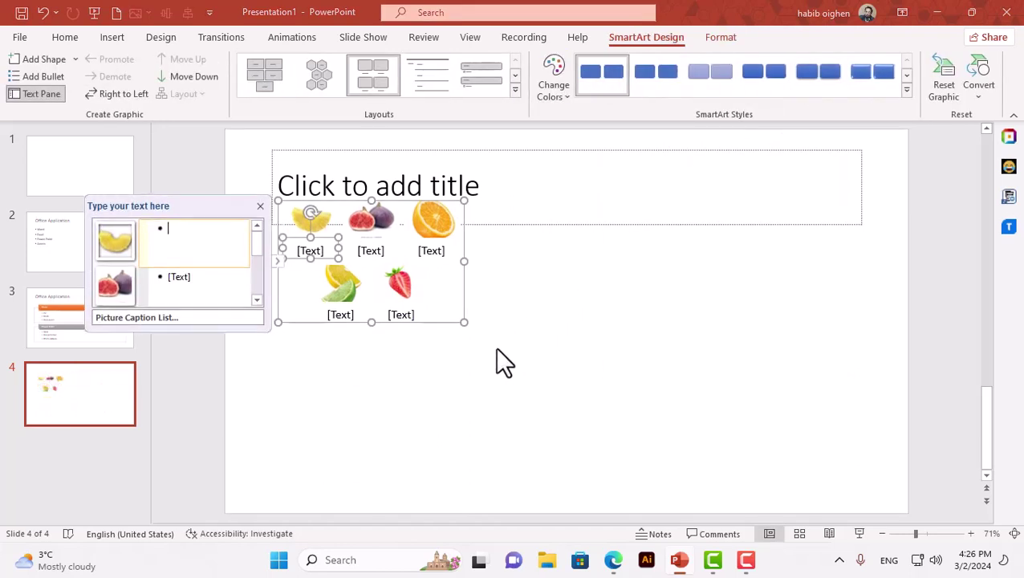
pyautogui.moveTo(464, 322); pyautogui.dragTo(635, 465)
pyautogui.moveTo(631, 333); pyautogui.dragTo(859, 333)
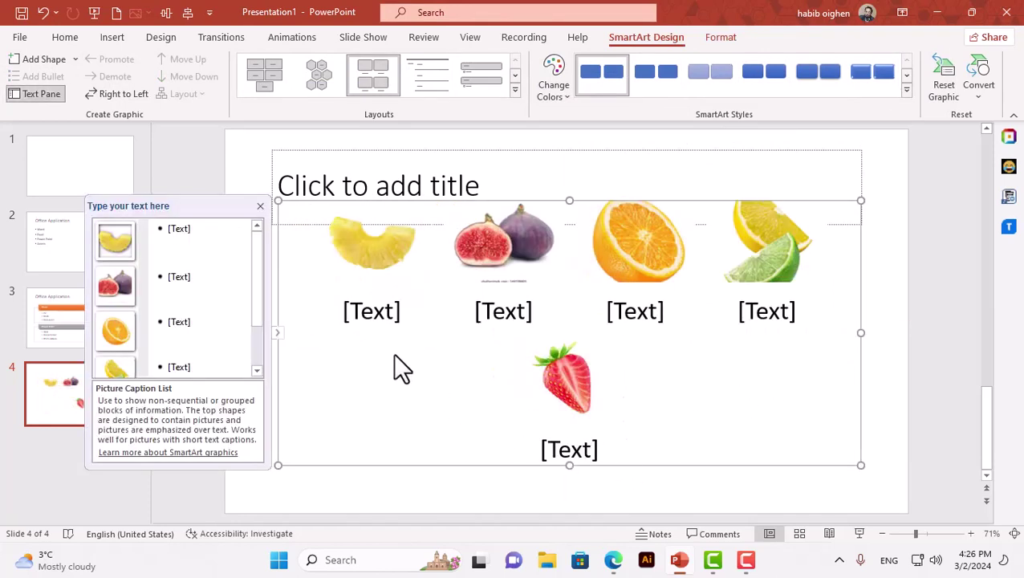
pyautogui.moveTo(861, 330); pyautogui.dragTo(940, 332)
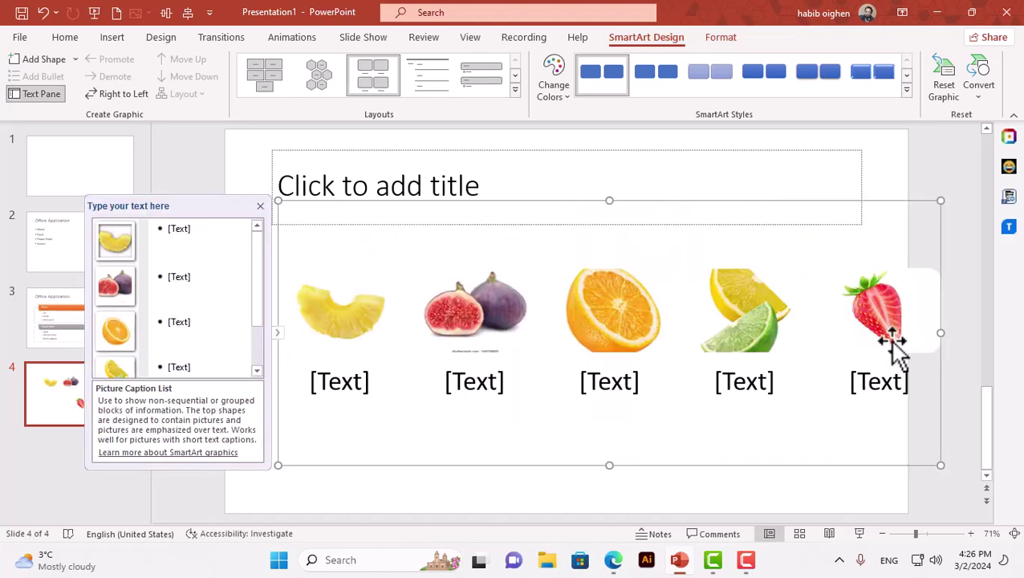
pyautogui.moveTo(882, 203); pyautogui.dragTo(828, 238)
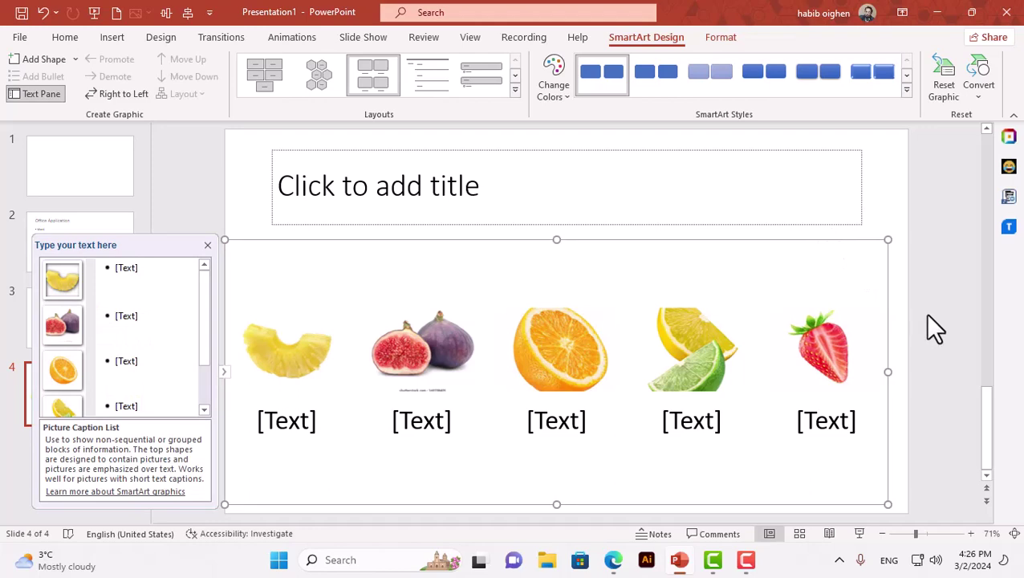
# - Close the text pane, nudge the fruit diagram right, and check its caption placeholders
pyautogui.click(207, 245)
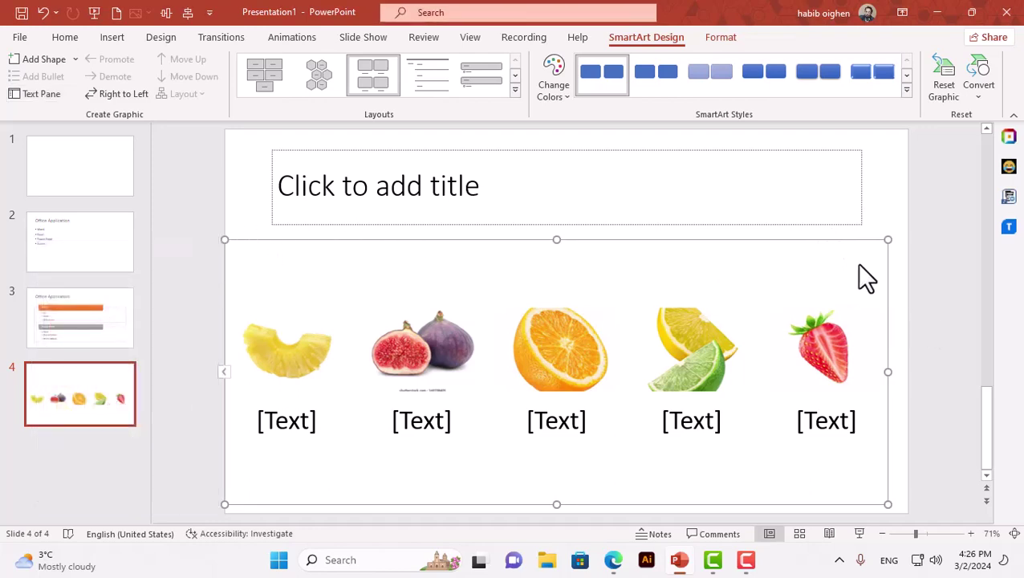
pyautogui.click(936, 265)
pyautogui.click(860, 253)
pyautogui.moveTo(858, 239); pyautogui.dragTo(864, 240)
pyautogui.click(927, 272)
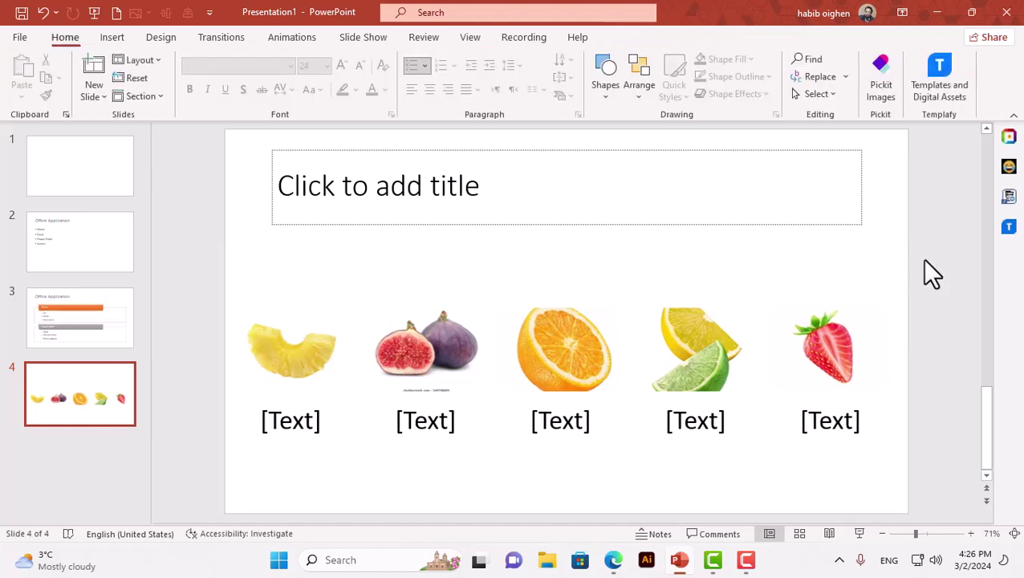
pyautogui.click(434, 416)
pyautogui.click(290, 418)
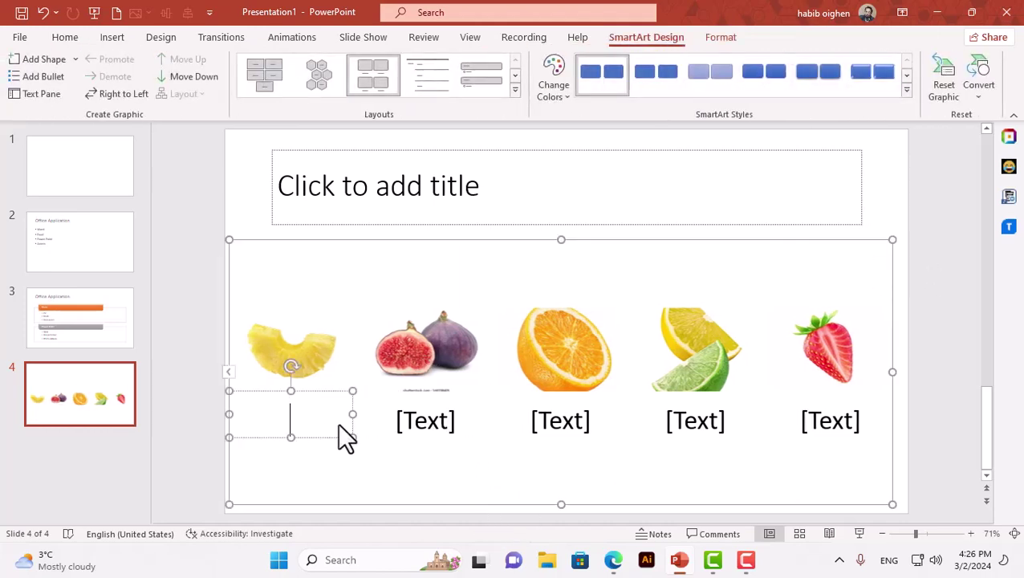
pyautogui.click(550, 425)
pyautogui.click(681, 425)
pyautogui.click(923, 403)
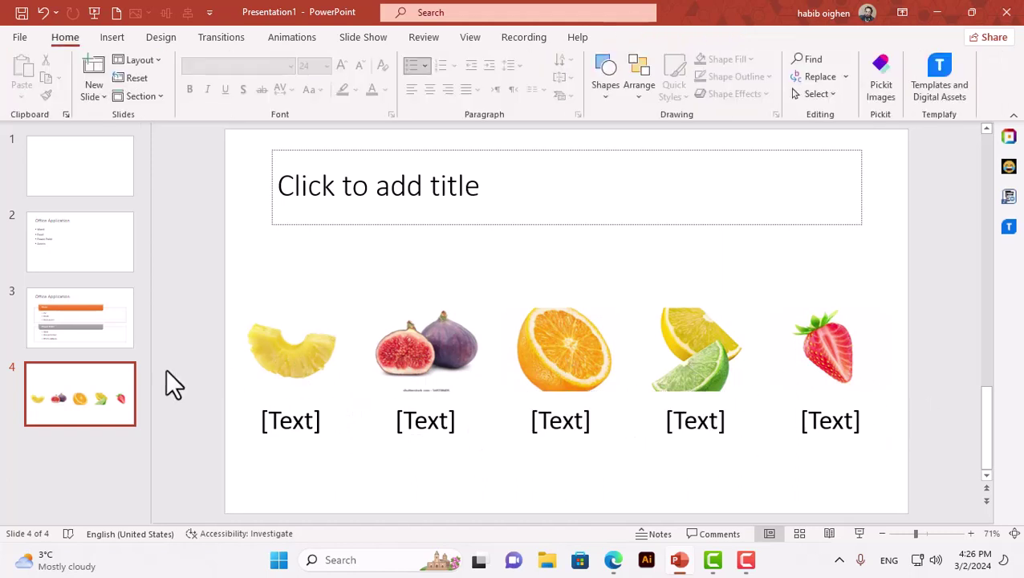
pyautogui.click(100, 371)
# - Add blank slide 5 and open Insert Chart, then cancel without inserting
pyautogui.press('Return')
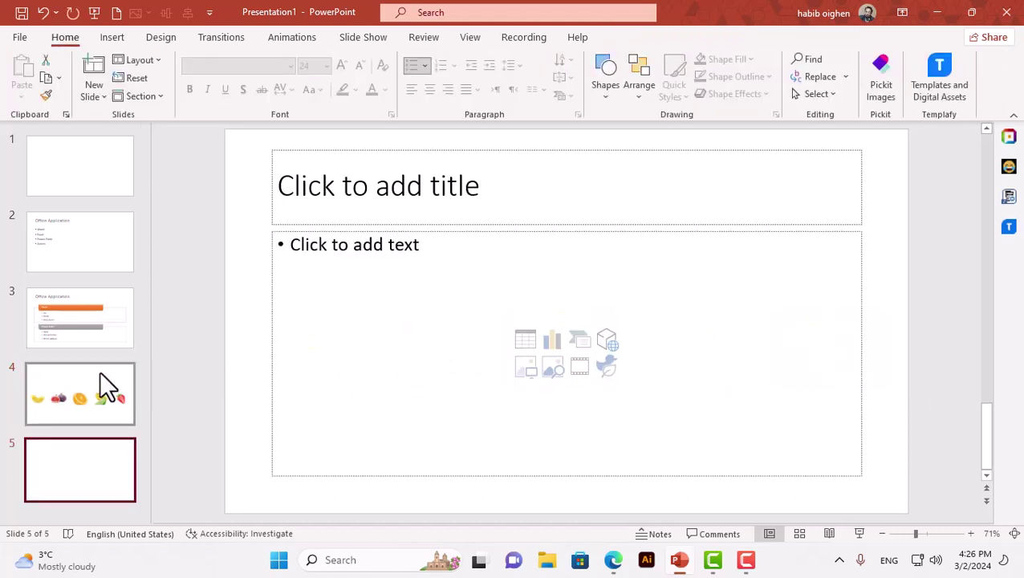
pyautogui.click(113, 38)
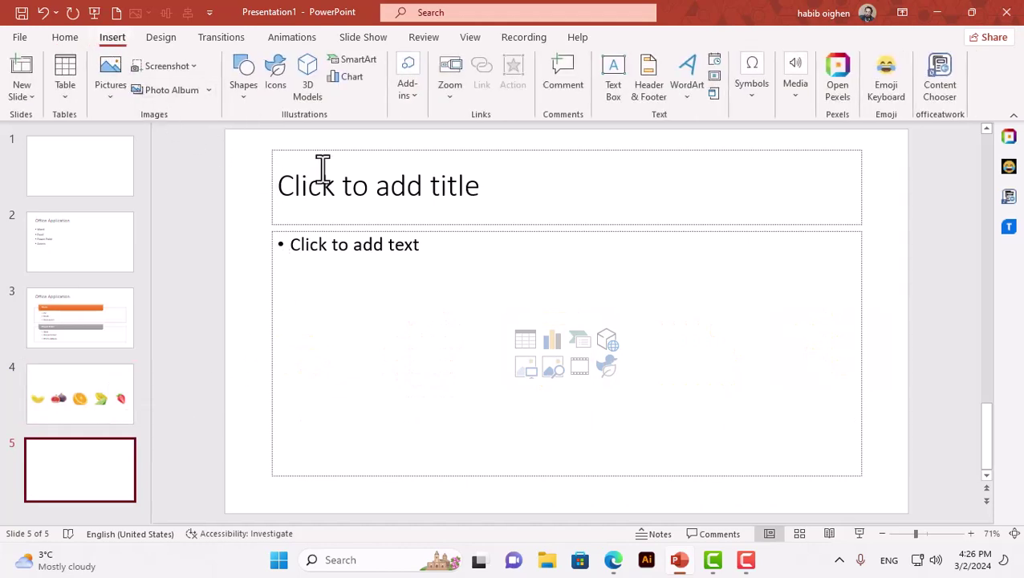
pyautogui.click(349, 75)
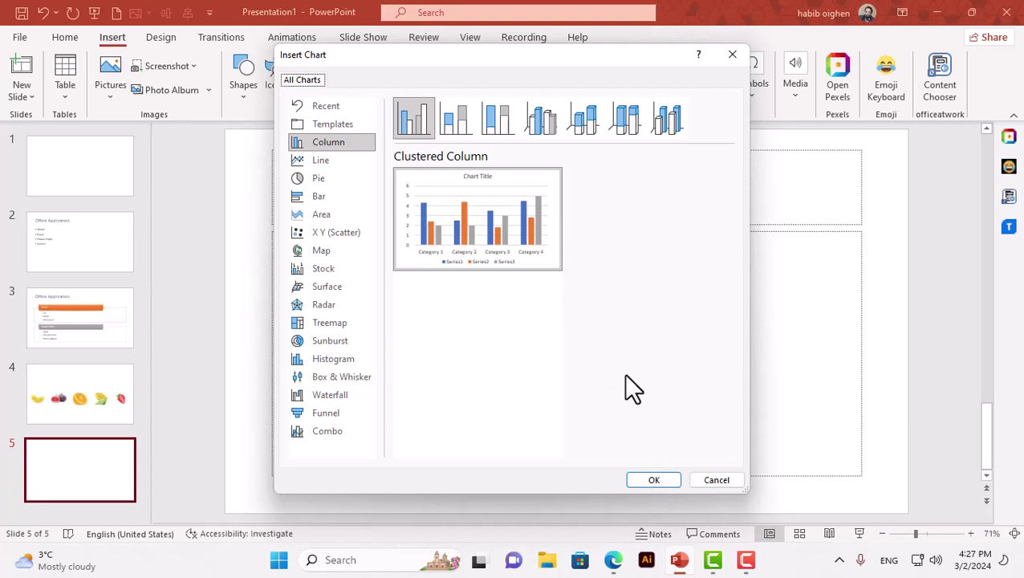
pyautogui.press('Escape')
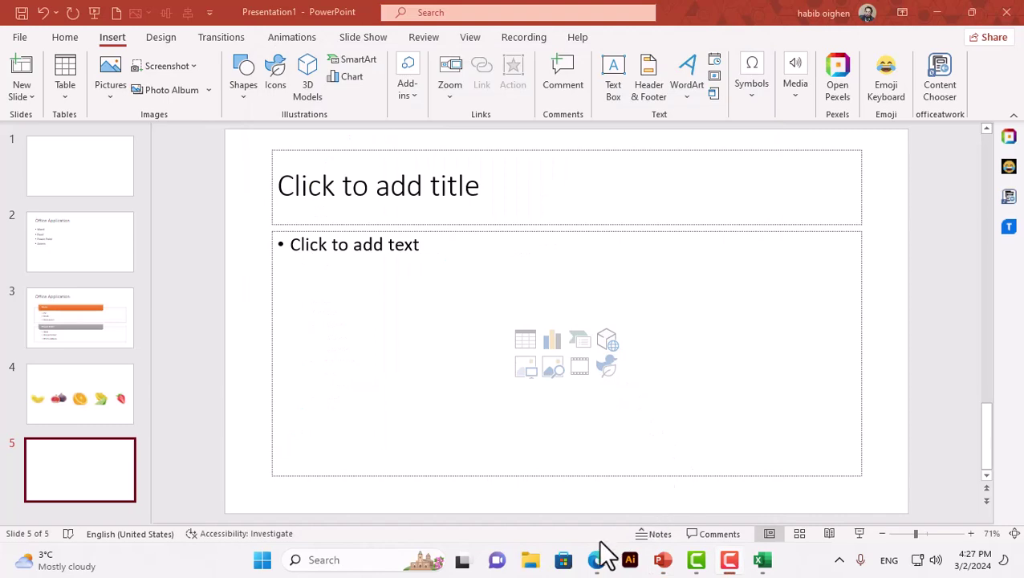
# - Copy the people-icon funnel chart from the Excel workbook's Funnel chart sheet
pyautogui.click(763, 559)
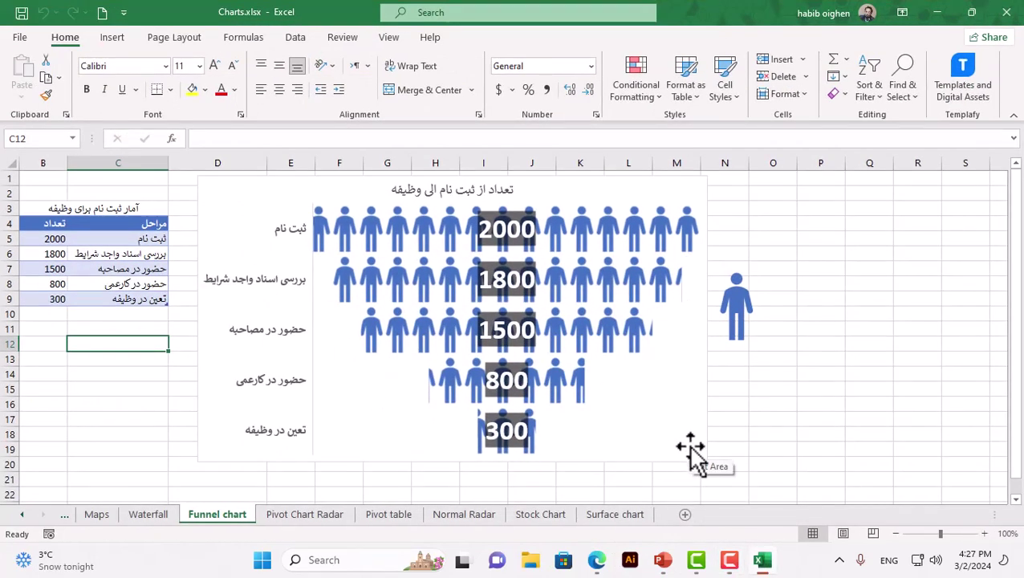
pyautogui.click(283, 186)
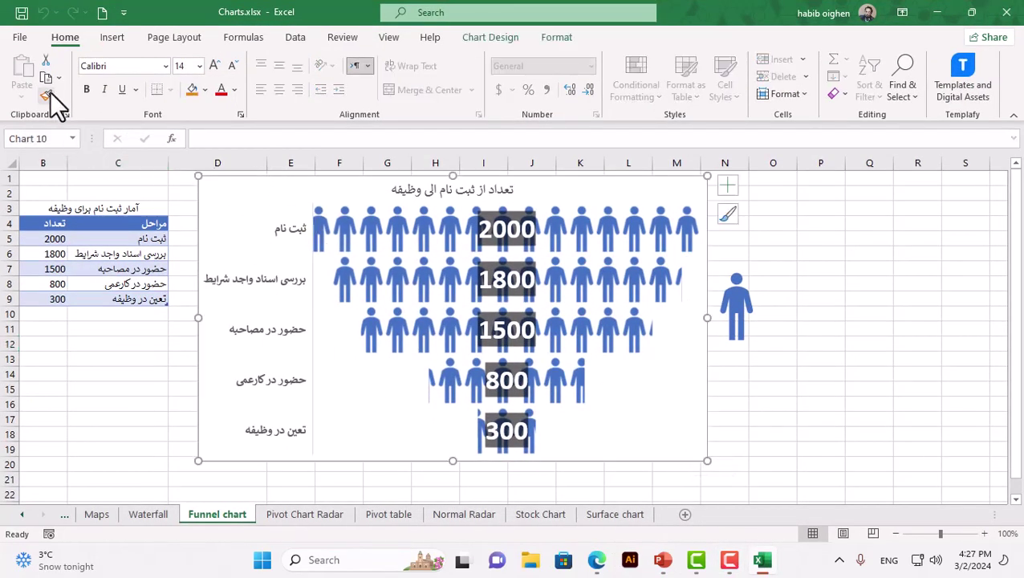
pyautogui.click(663, 560)
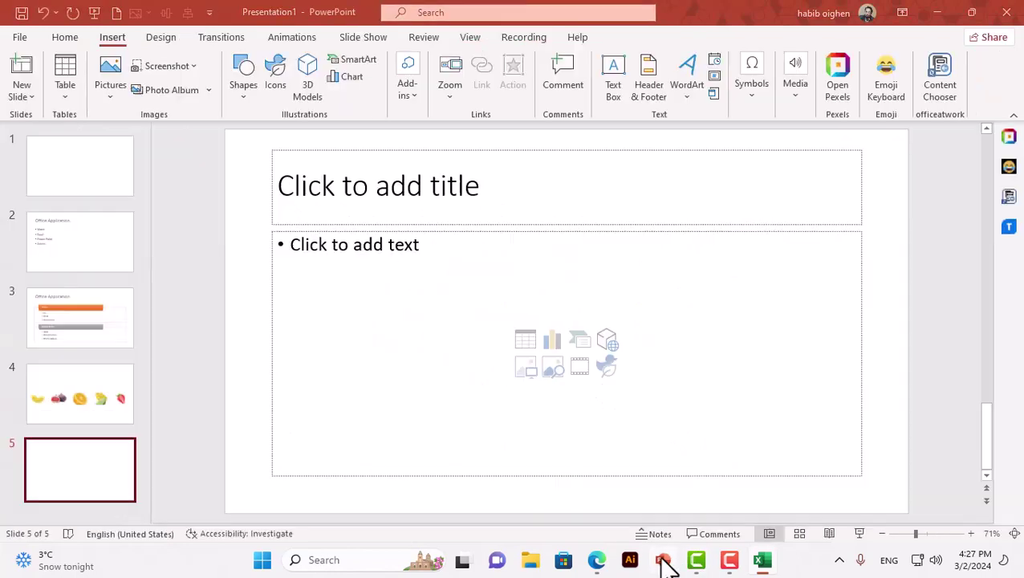
# - Paste the people-icon funnel chart onto slide 5
pyautogui.click(58, 40)
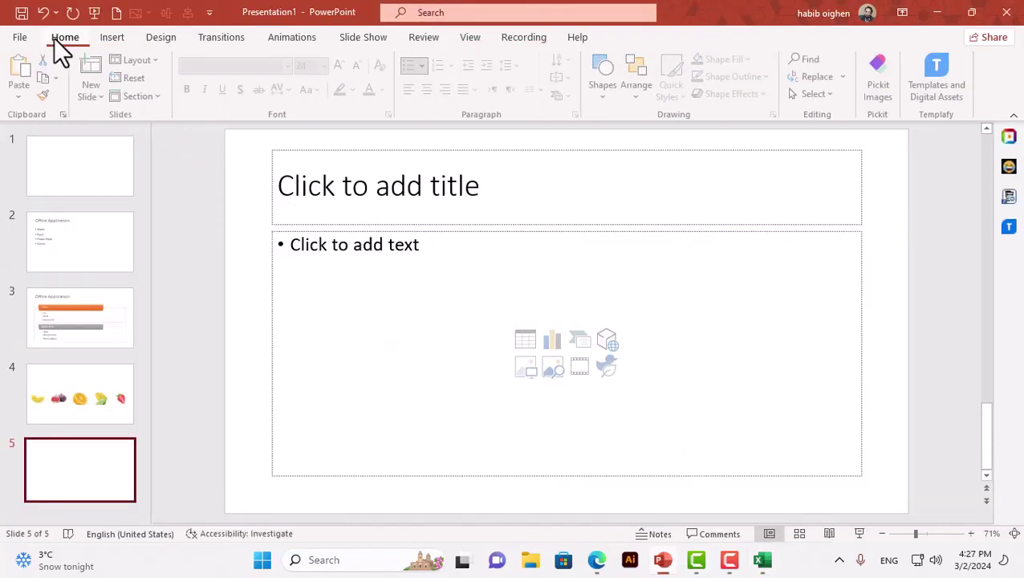
pyautogui.click(22, 73)
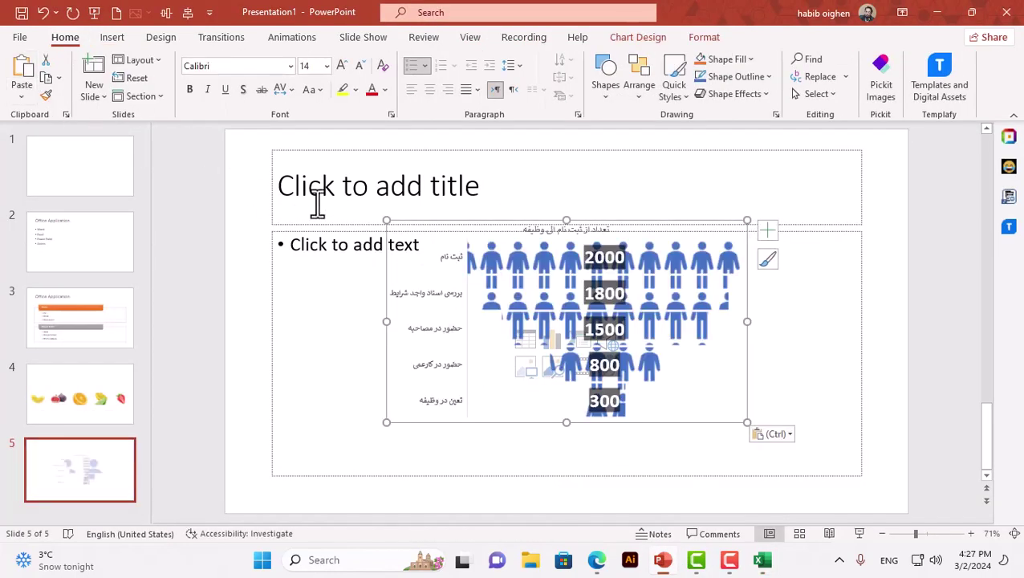
pyautogui.click(633, 41)
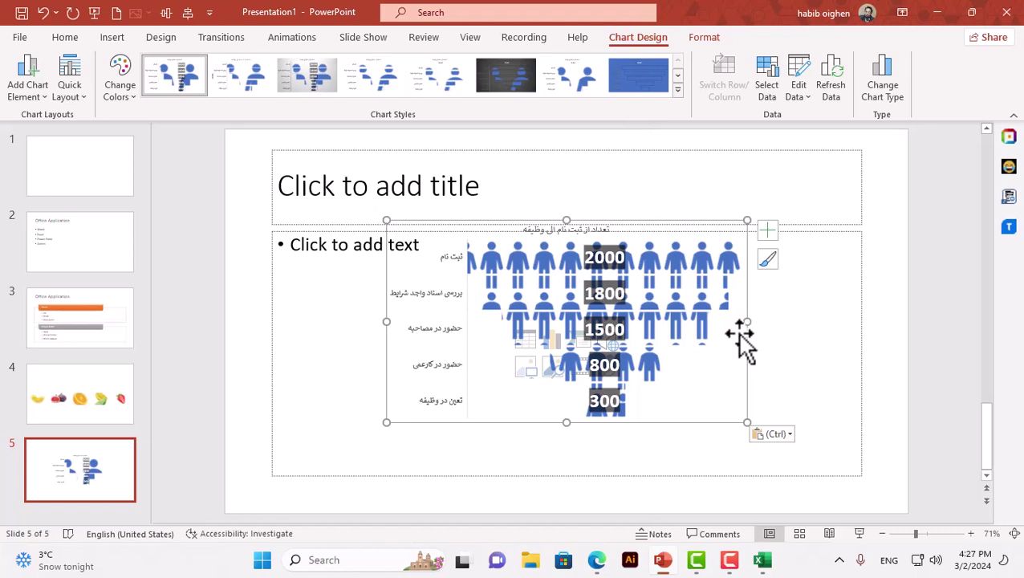
# - Change slide 5 to the Blank layout so only the funnel chart remains
pyautogui.rightClick(244, 225)
pyautogui.moveTo(287, 283)
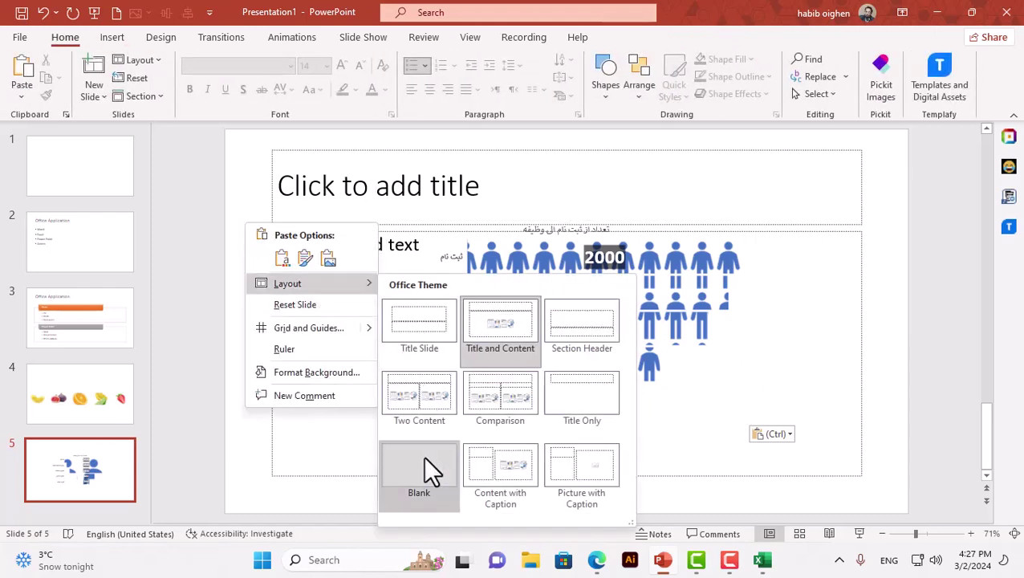
pyautogui.click(423, 462)
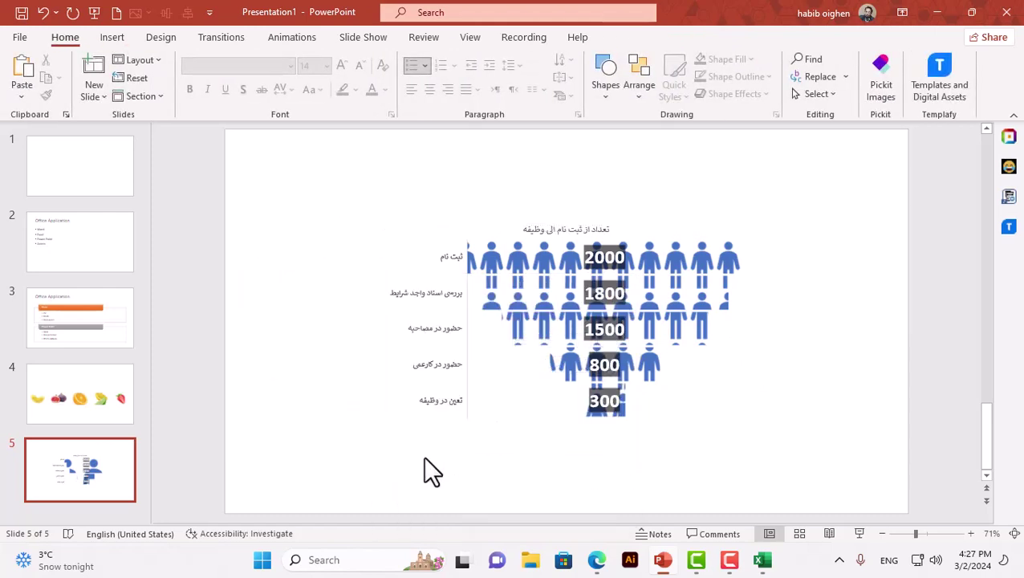
pyautogui.click(763, 560)
# - Browse the Waterfall and Maps sheets of Charts.xlsx, then go back to the PowerPoint funnel slide
pyautogui.click(162, 514)
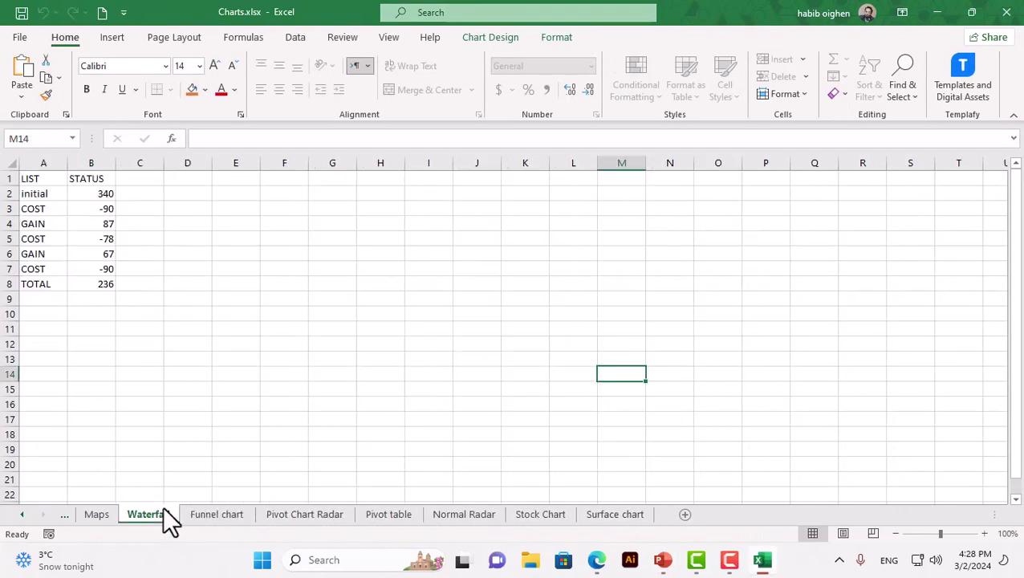
pyautogui.click(110, 517)
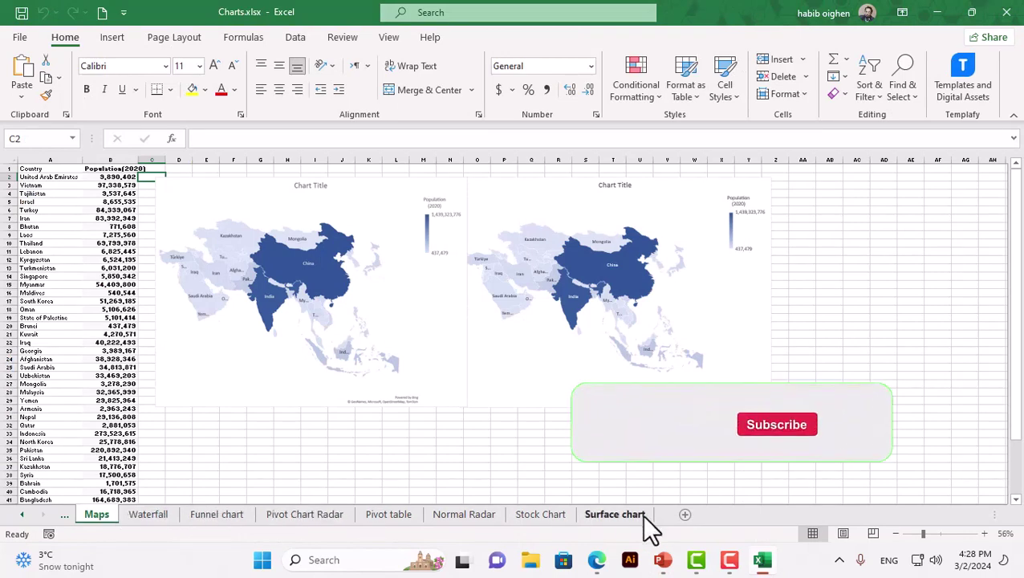
pyautogui.click(666, 561)
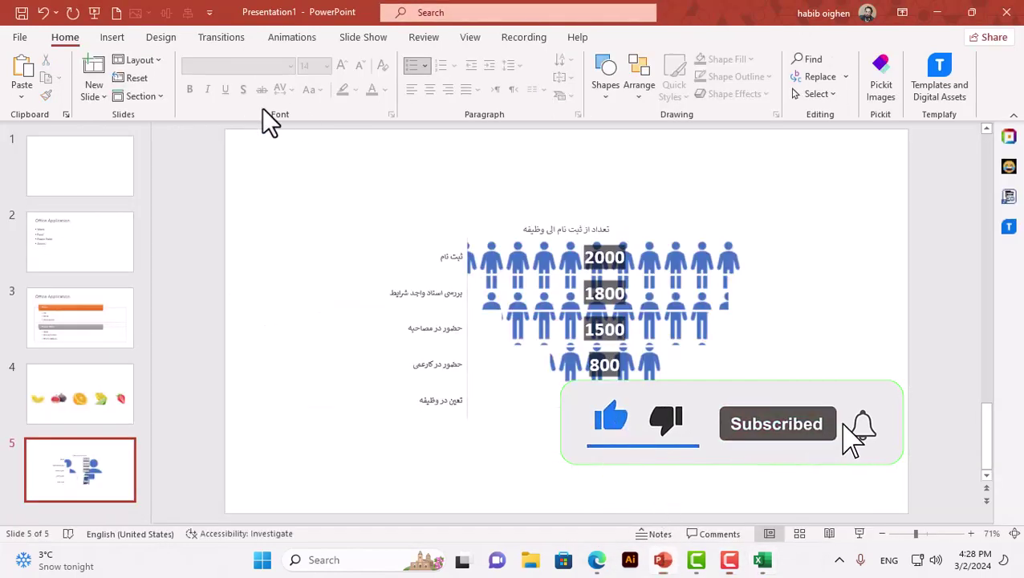
# - Select empty title slide 1, check the File > Account page, then open the Office Add-ins catalogue
pyautogui.click(119, 35)
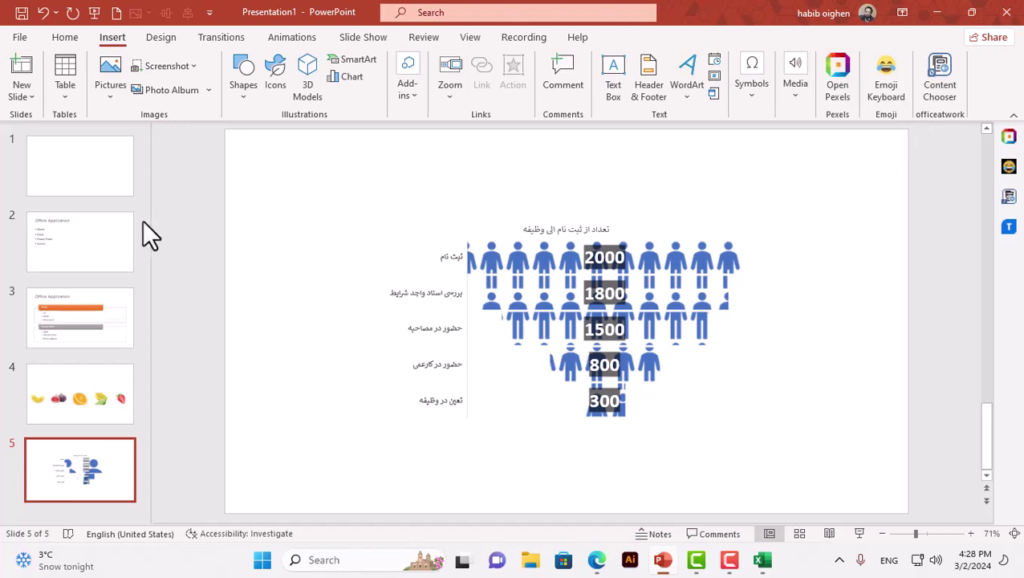
pyautogui.click(92, 171)
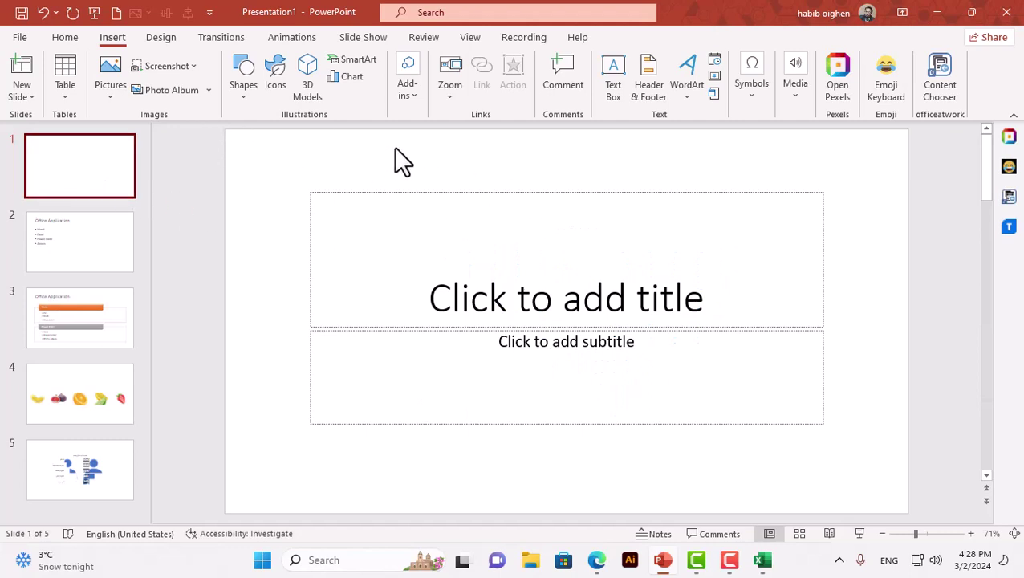
pyautogui.click(20, 37)
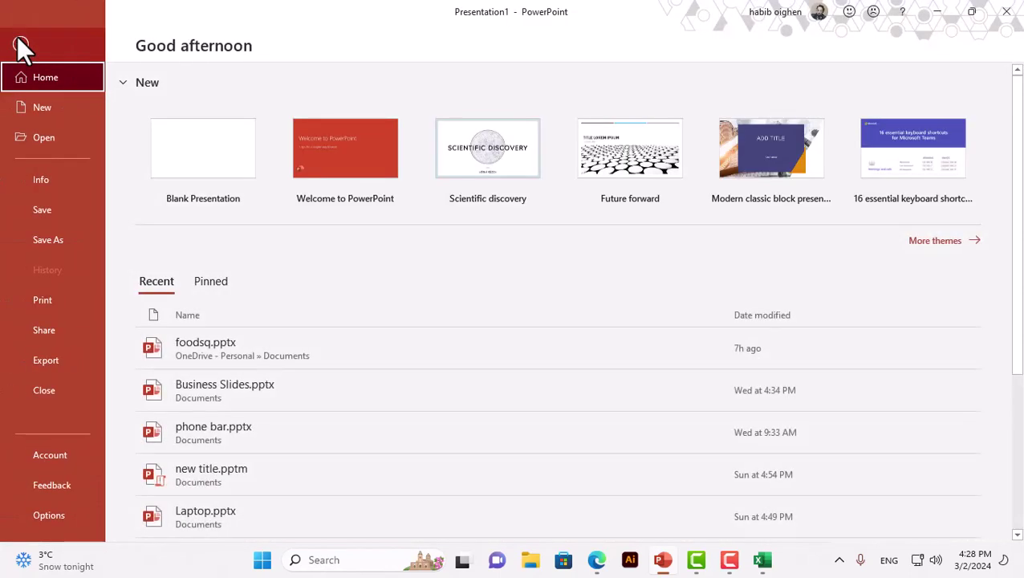
pyautogui.click(69, 451)
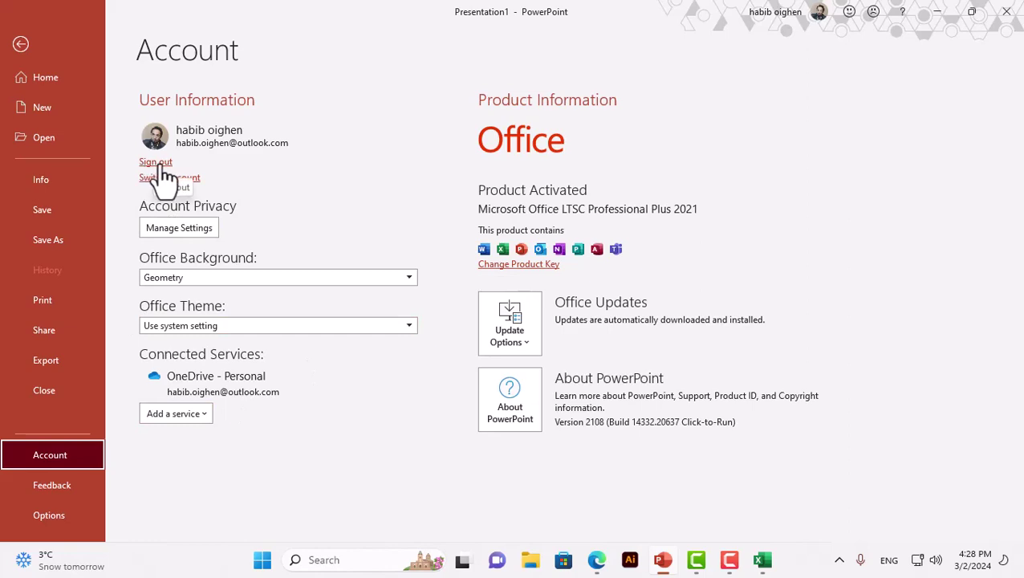
pyautogui.click(53, 43)
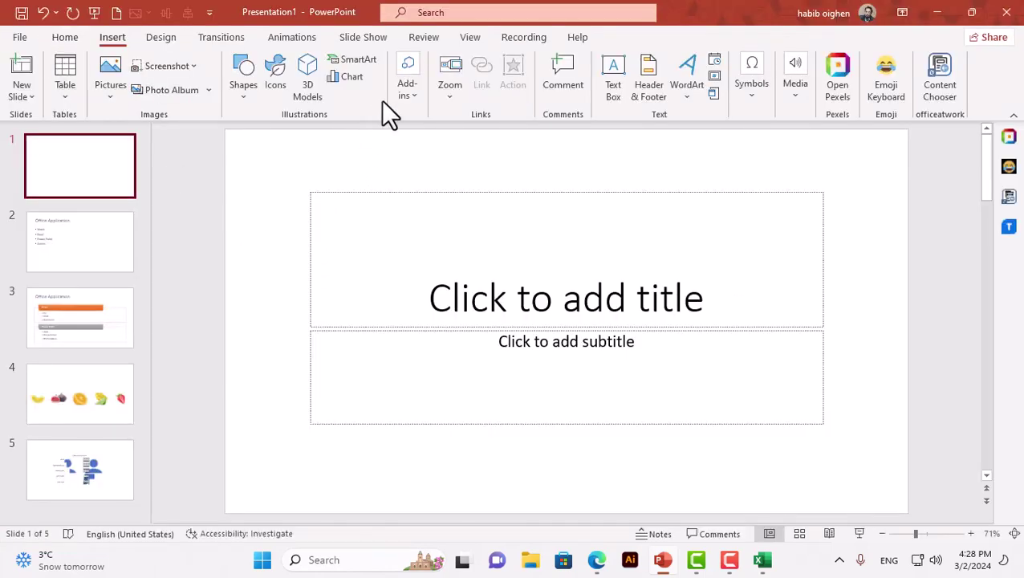
pyautogui.click(407, 90)
pyautogui.click(422, 137)
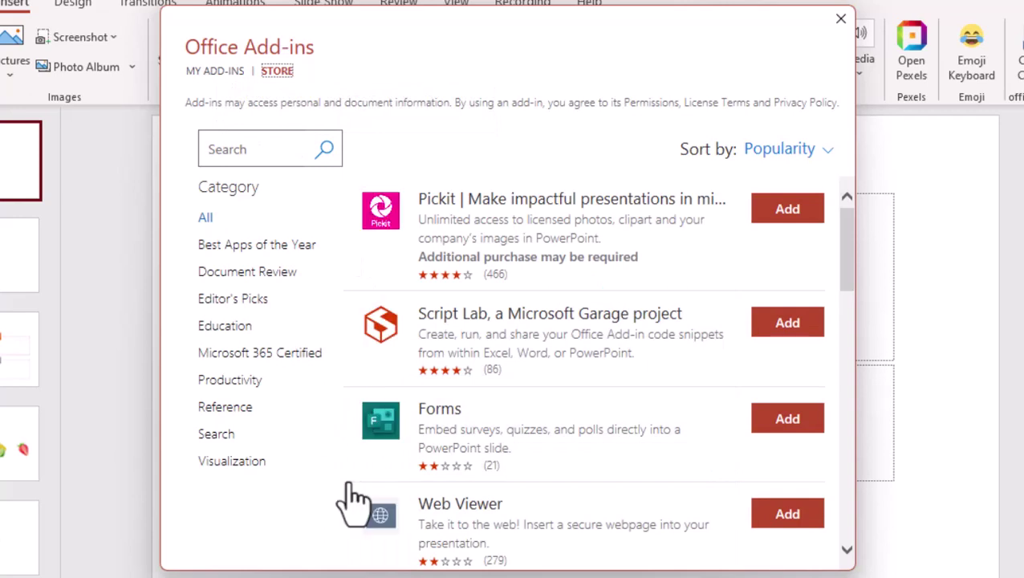
pyautogui.click(785, 427)
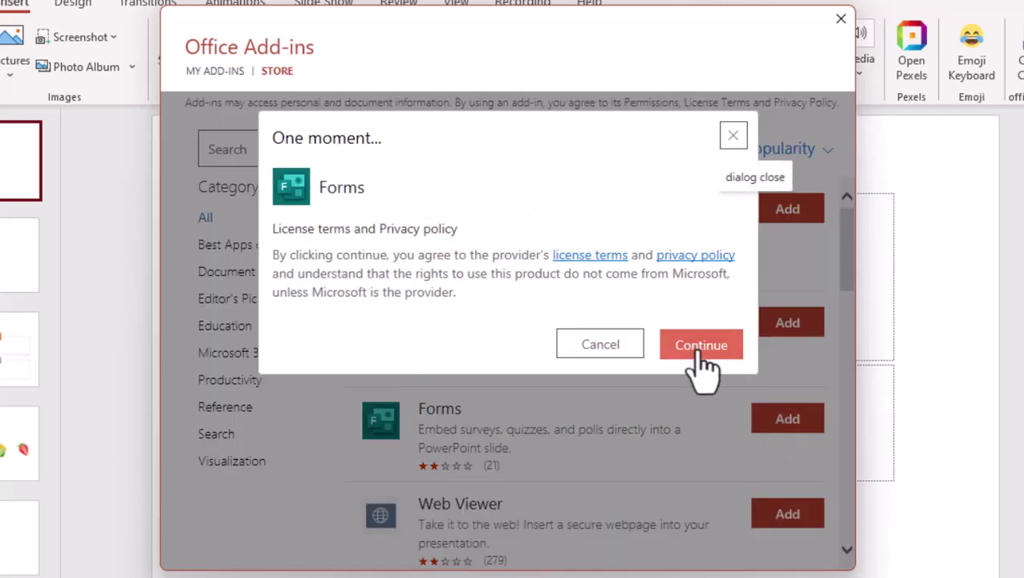
pyautogui.click(576, 344)
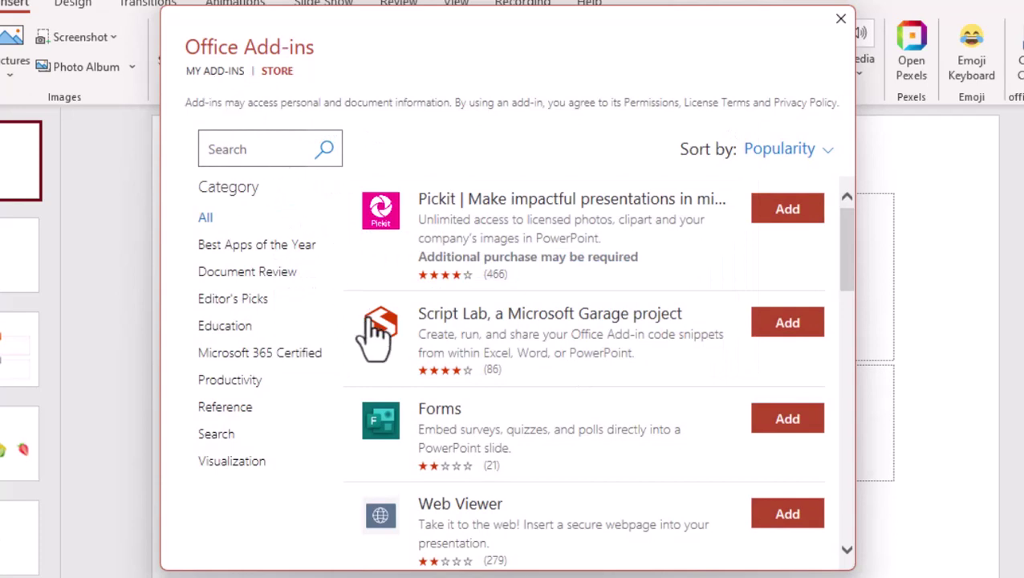
pyautogui.click(210, 72)
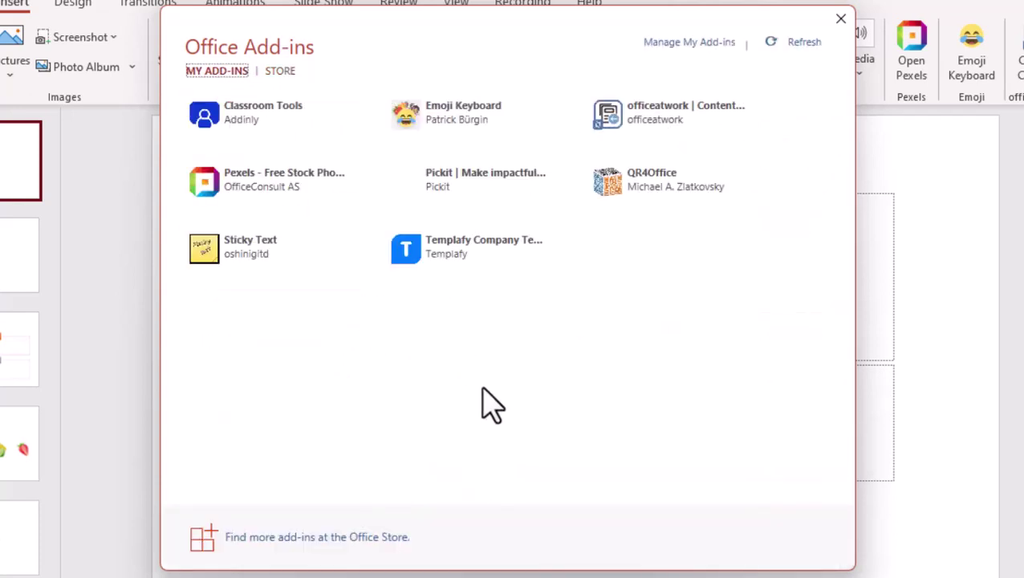
pyautogui.click(555, 175)
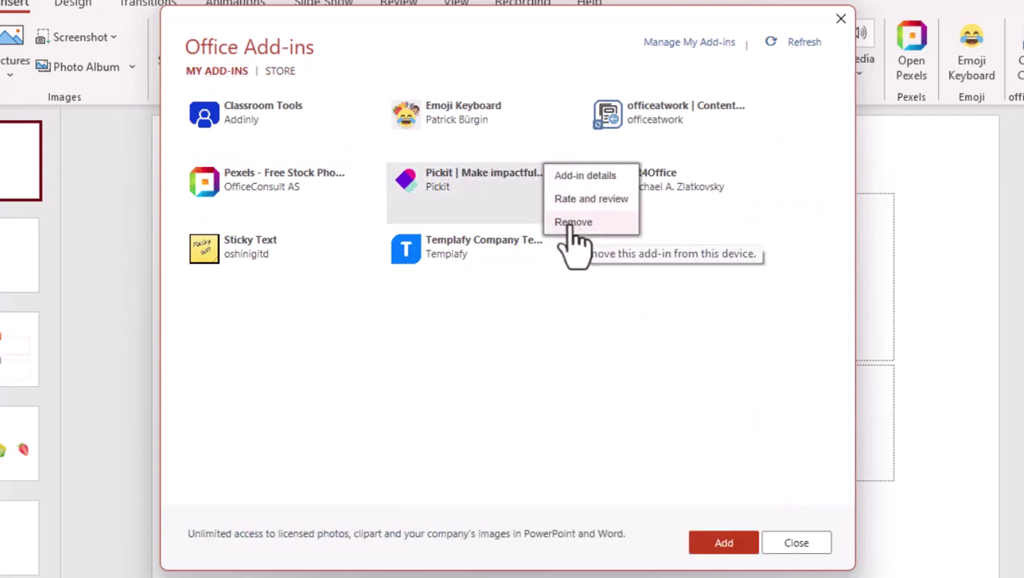
pyautogui.click(546, 349)
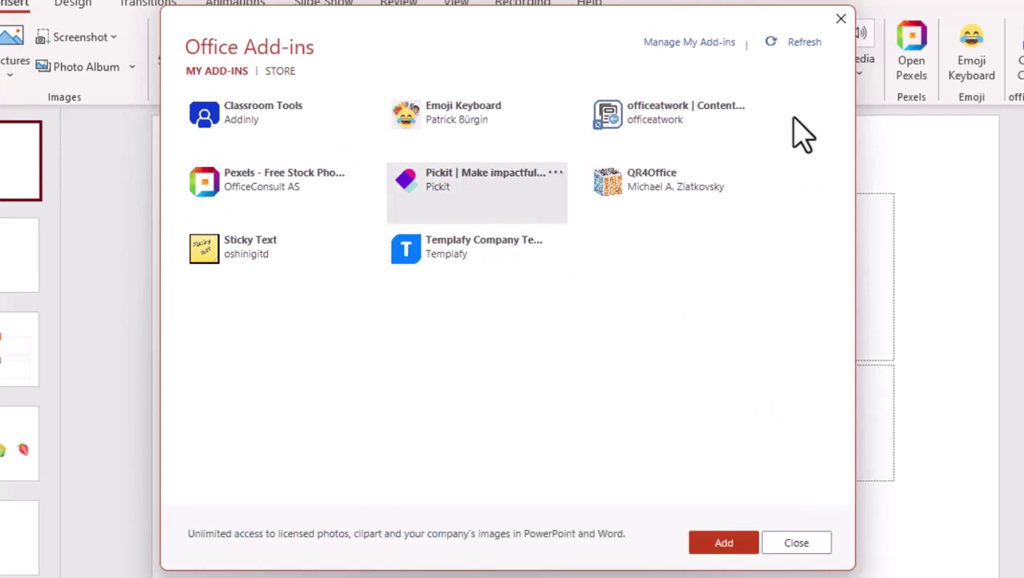
pyautogui.click(815, 35)
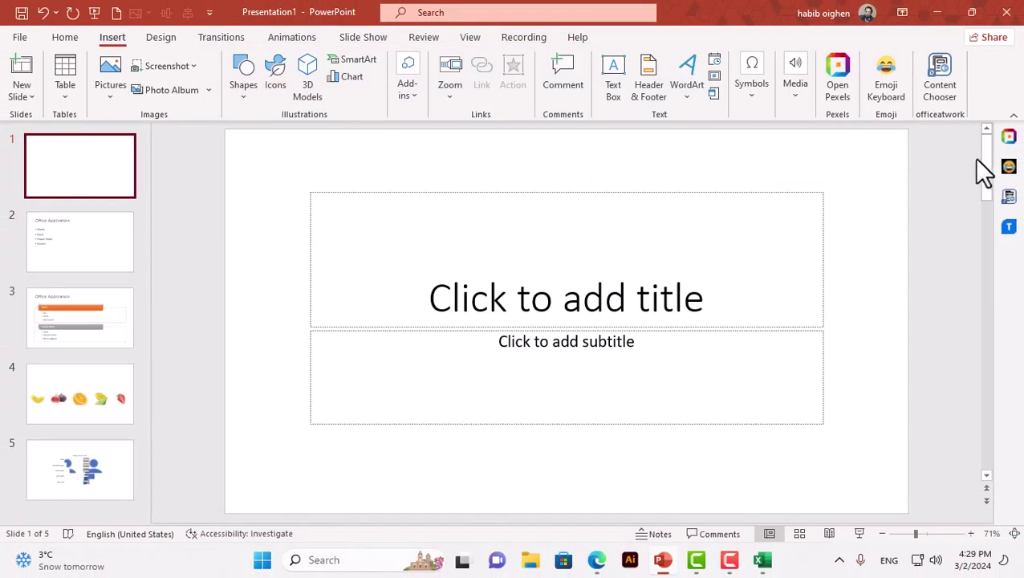
# - Insert the medium-size Pexels hot-air balloon photo on slide 1 and stretch it taller from the top
pyautogui.click(1006, 141)
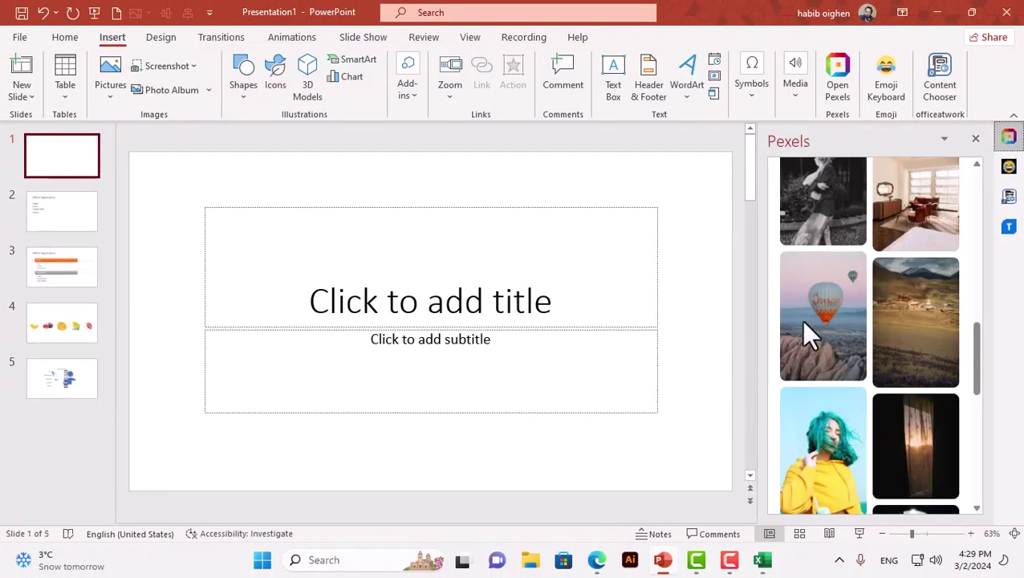
pyautogui.click(815, 315)
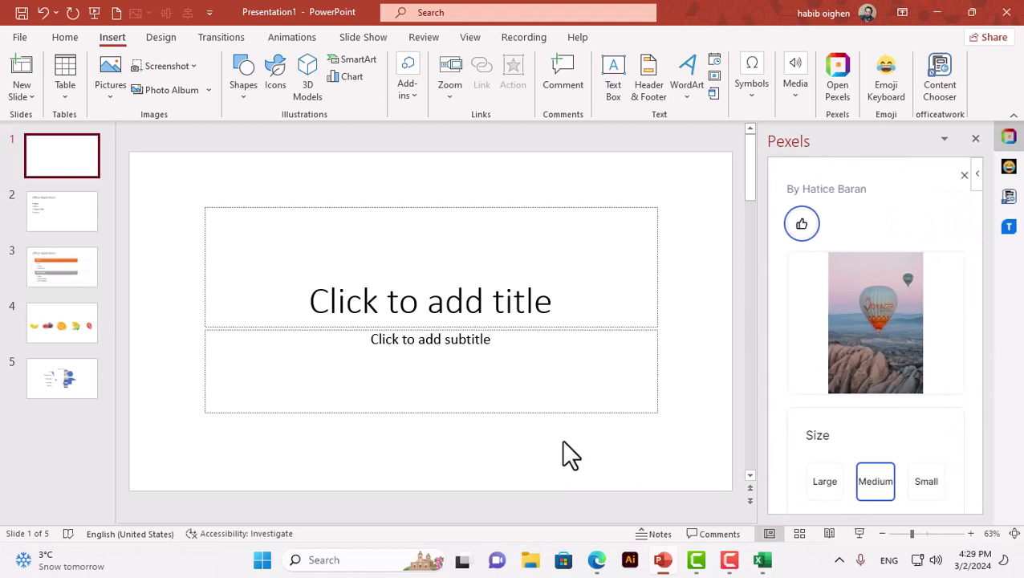
pyautogui.click(872, 484)
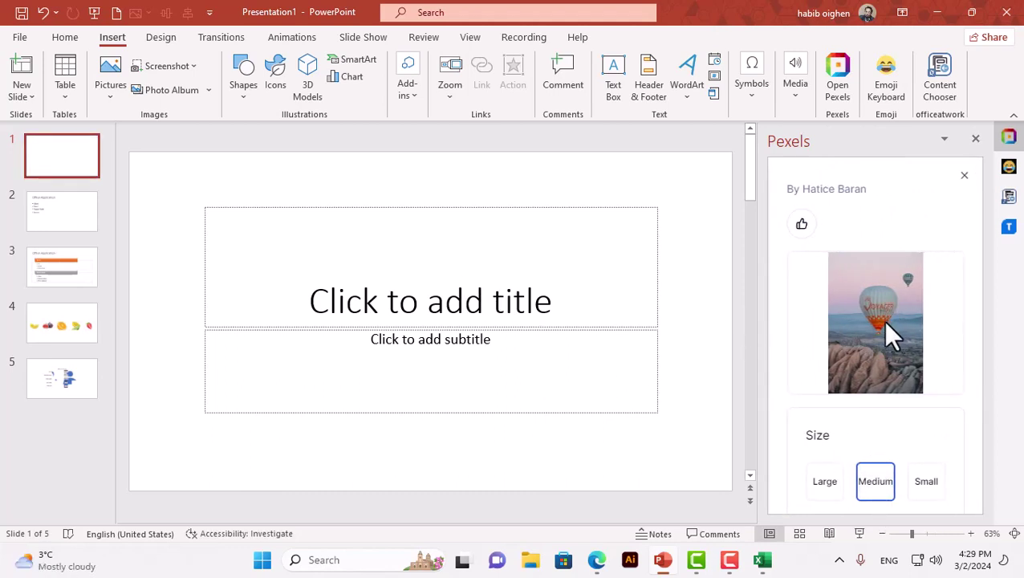
pyautogui.moveTo(885, 324); pyautogui.dragTo(698, 237)
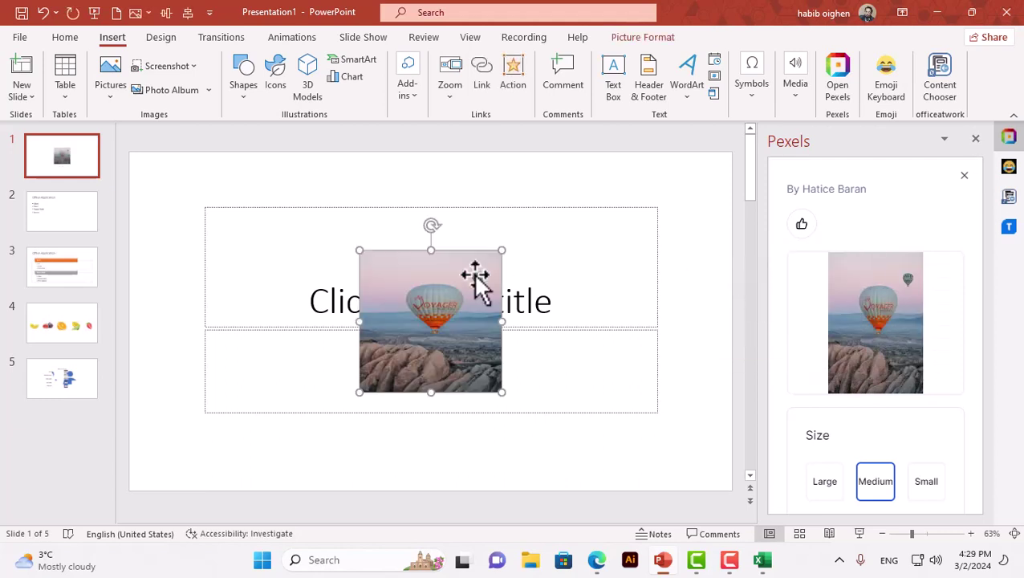
pyautogui.moveTo(431, 251); pyautogui.dragTo(434, 197)
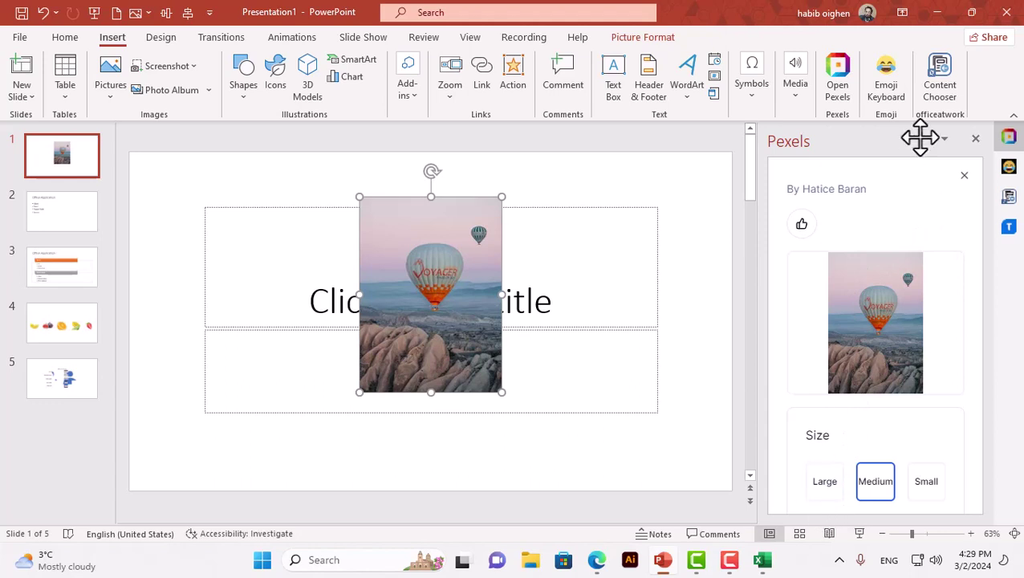
# - Return to the Pexels photo grid, browse further down, and select the title placeholder
pyautogui.click(964, 176)
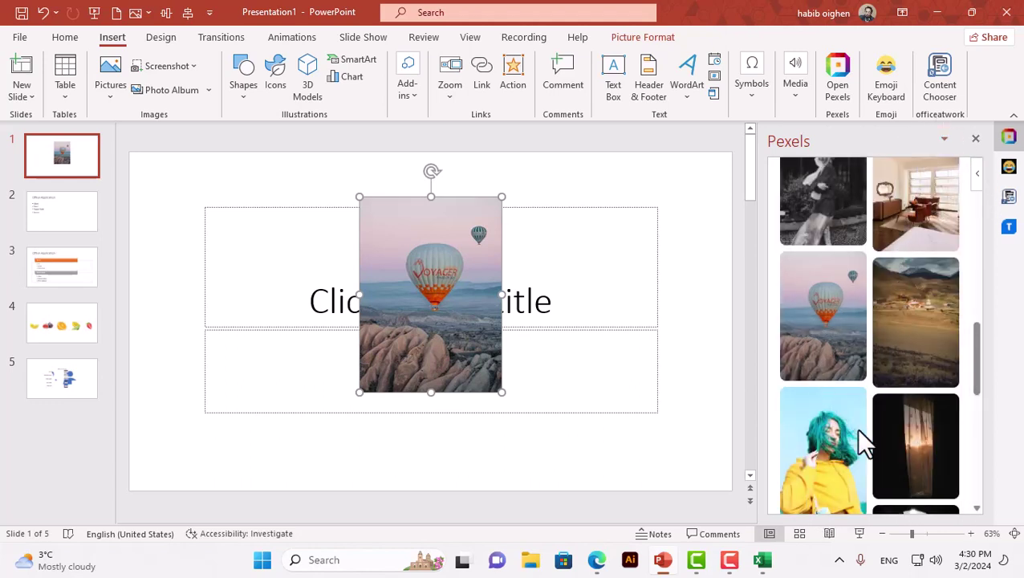
pyautogui.scroll(-4, 855, 426)
pyautogui.scroll(-2, 866, 409)
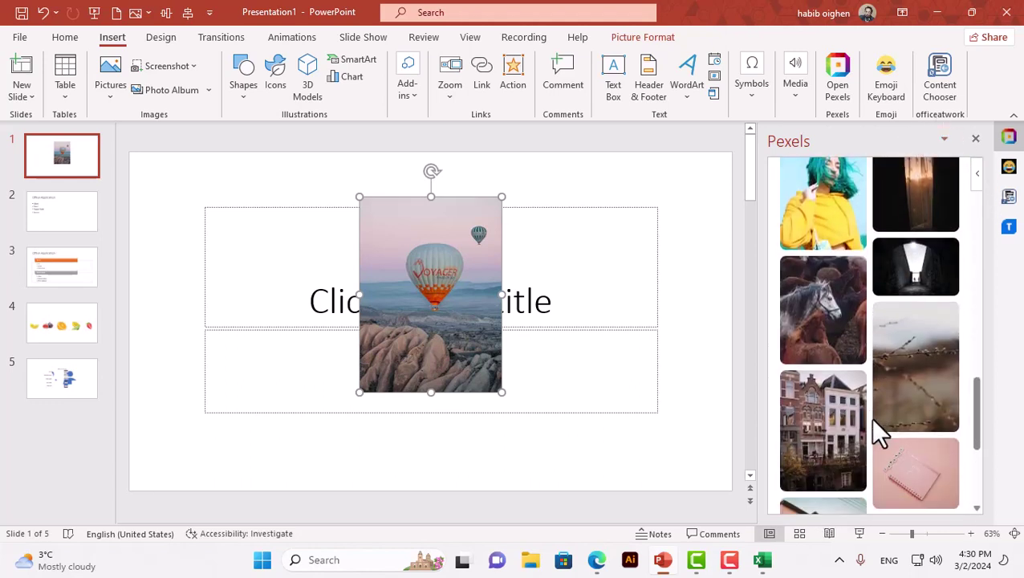
pyautogui.scroll(-2, 889, 427)
pyautogui.scroll(-2, 889, 427)
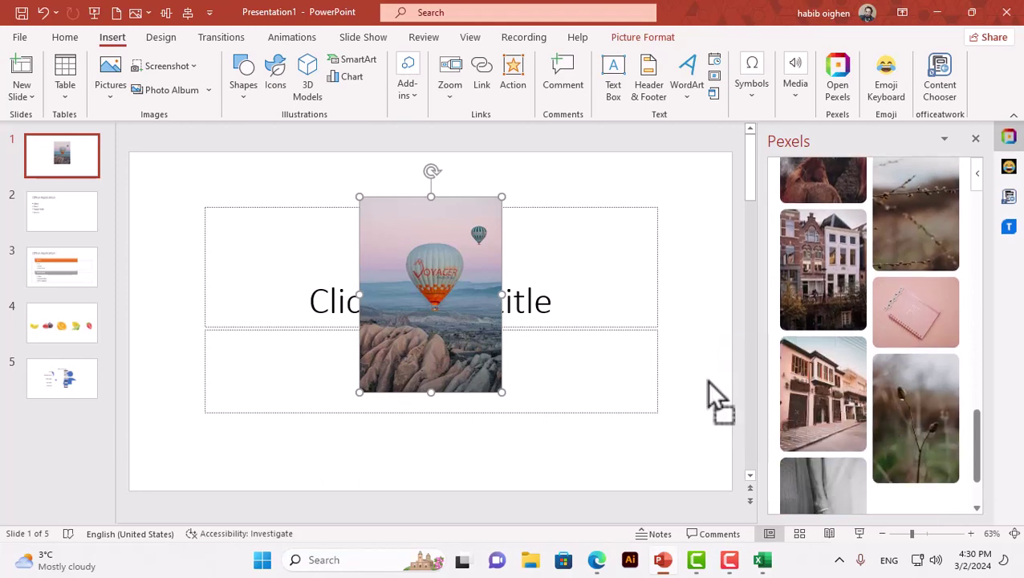
pyautogui.click(297, 272)
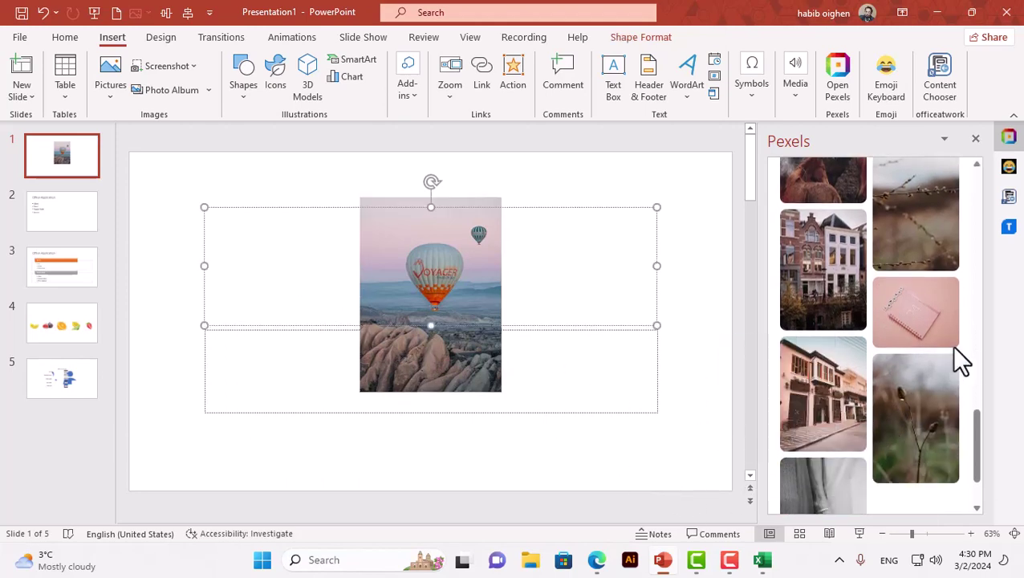
# - With the Emoji Keyboard pane shown, delete the empty title and subtitle placeholders from slide 1
pyautogui.click(1009, 166)
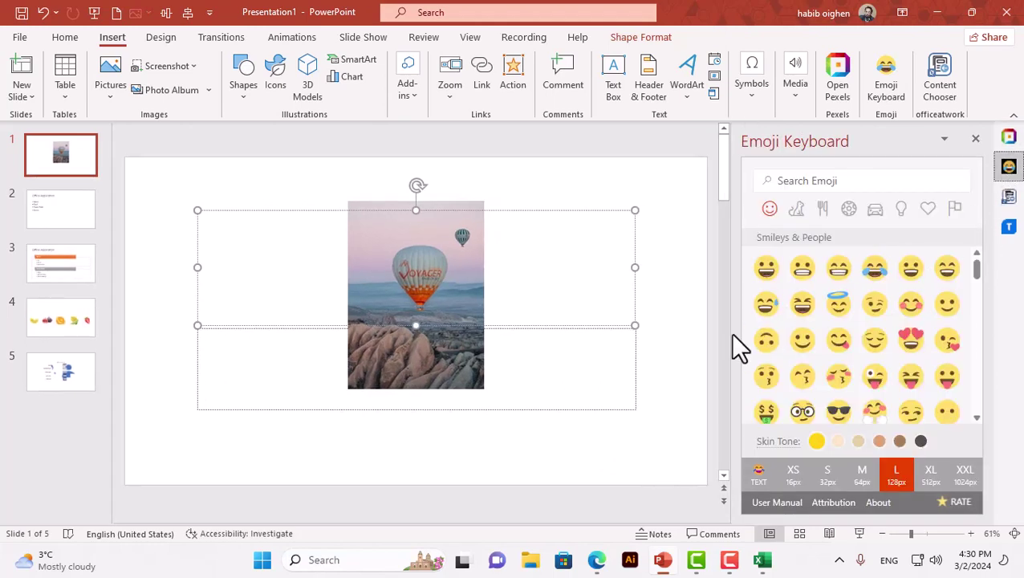
pyautogui.click(635, 292)
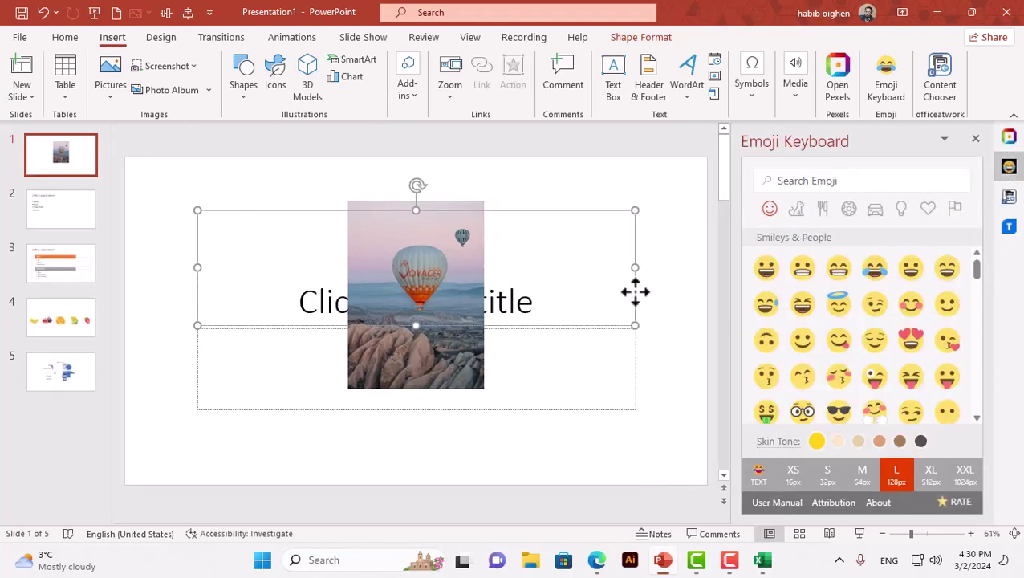
pyautogui.press('Delete')
pyautogui.click(634, 338)
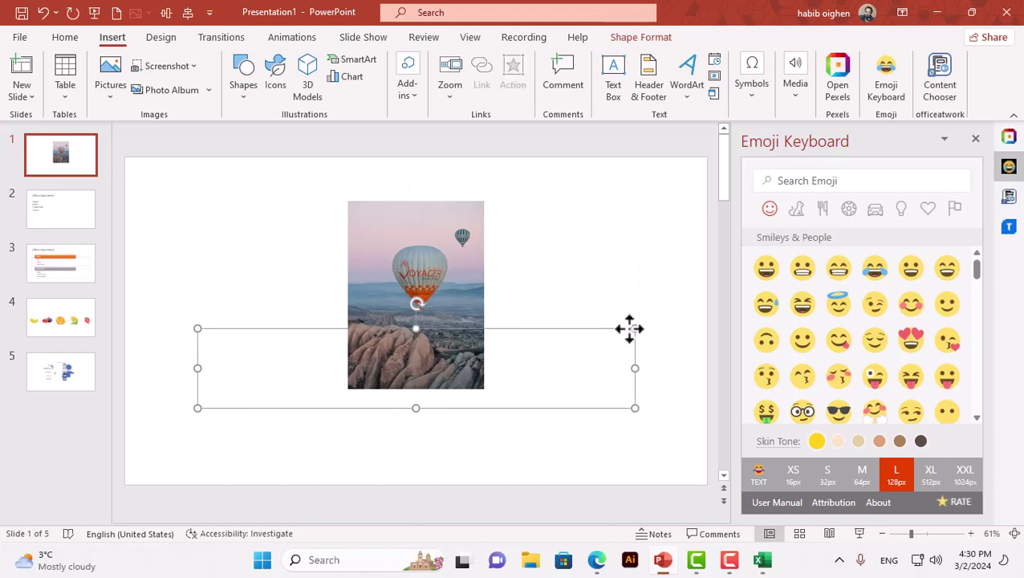
pyautogui.press('Delete')
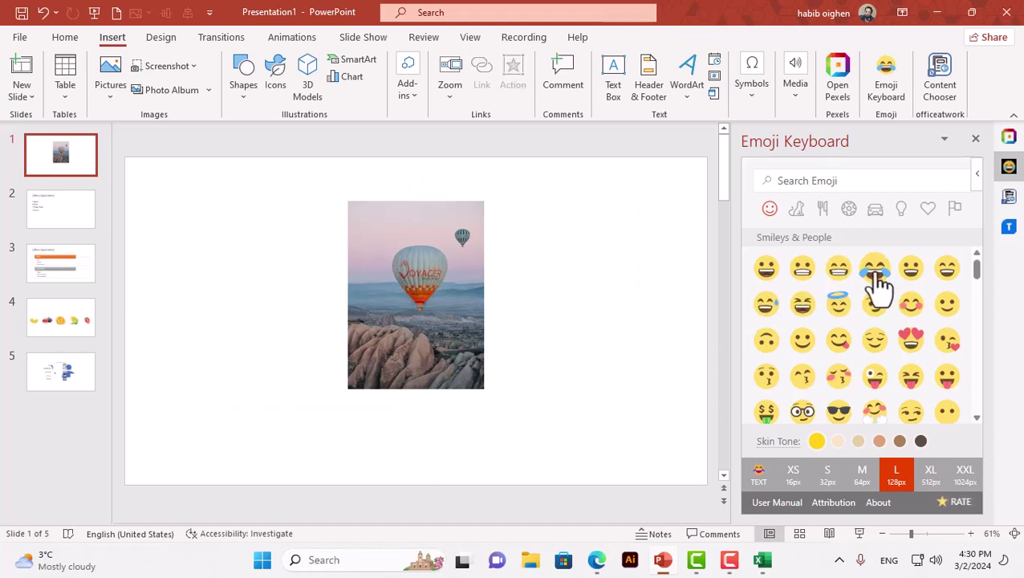
# - Add the laughing-with-tears emoji at the upper right and the tongue-out emoji below it
pyautogui.click(876, 271)
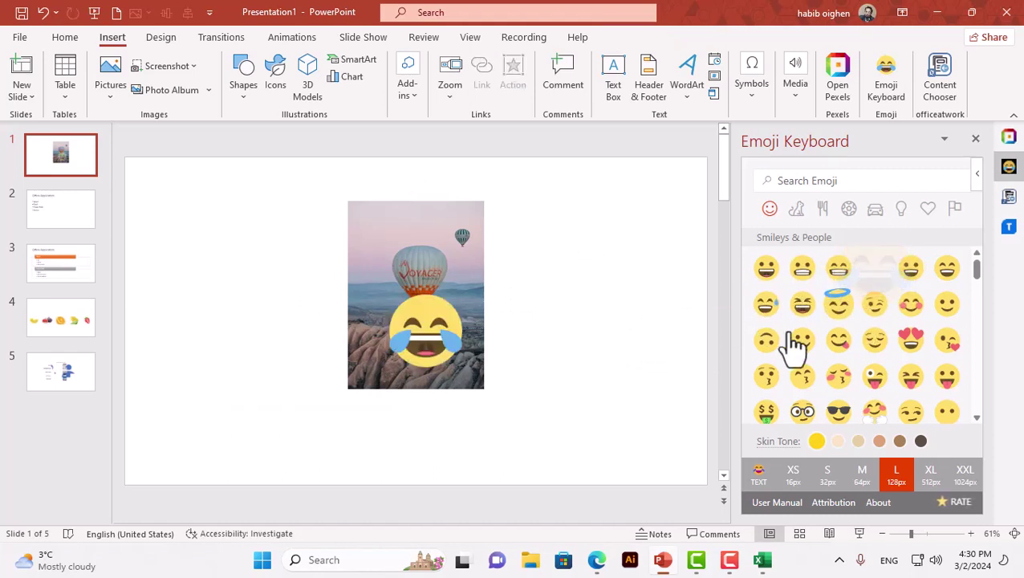
pyautogui.moveTo(418, 331); pyautogui.dragTo(615, 210)
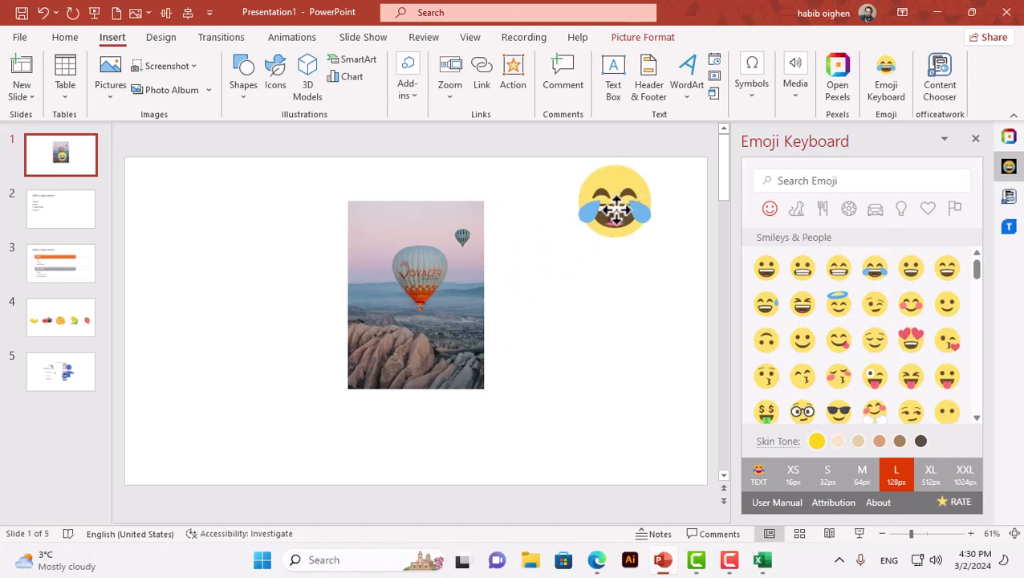
pyautogui.click(839, 340)
pyautogui.moveTo(438, 333); pyautogui.dragTo(629, 298)
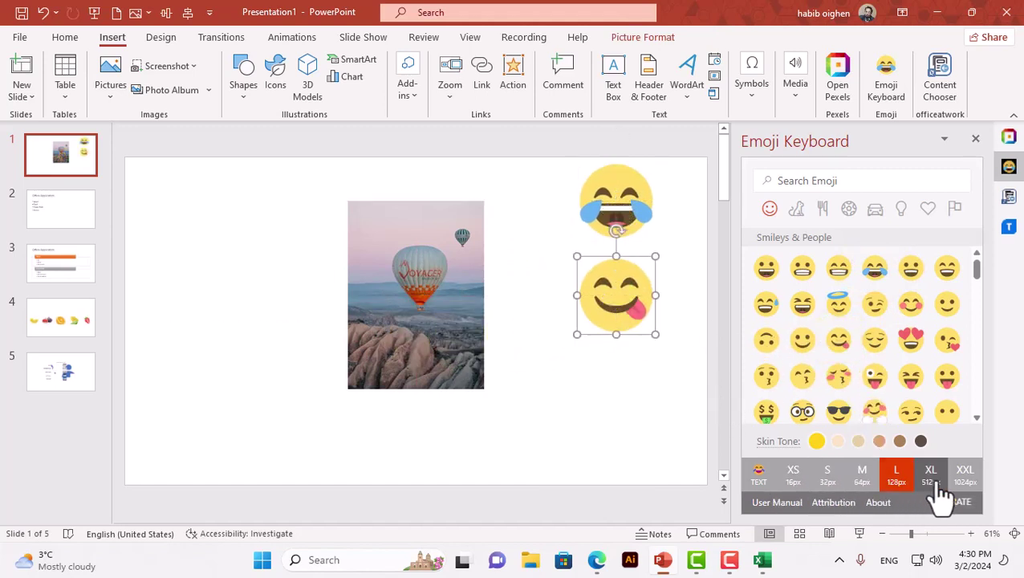
# - Insert the twisted rings sculpture image from the Content Chooser library onto slide 1
pyautogui.click(1010, 199)
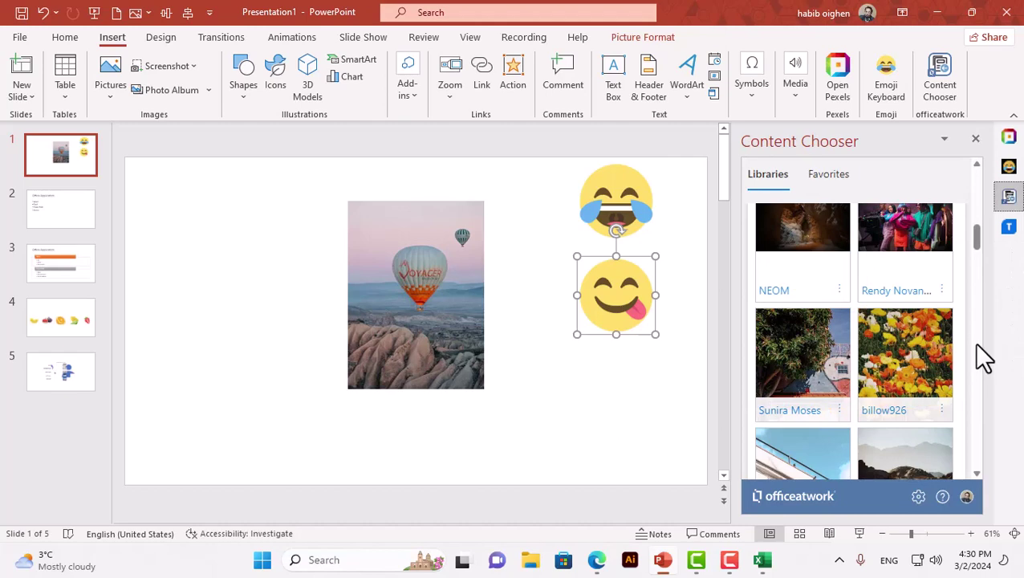
pyautogui.scroll(-2, 976, 345)
pyautogui.scroll(-2, 976, 345)
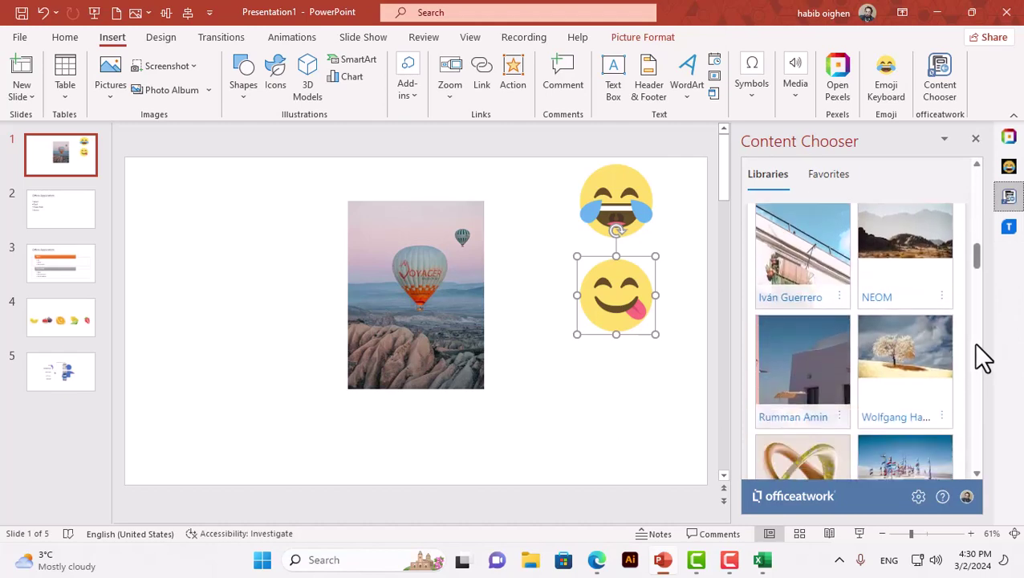
pyautogui.scroll(-1, 976, 344)
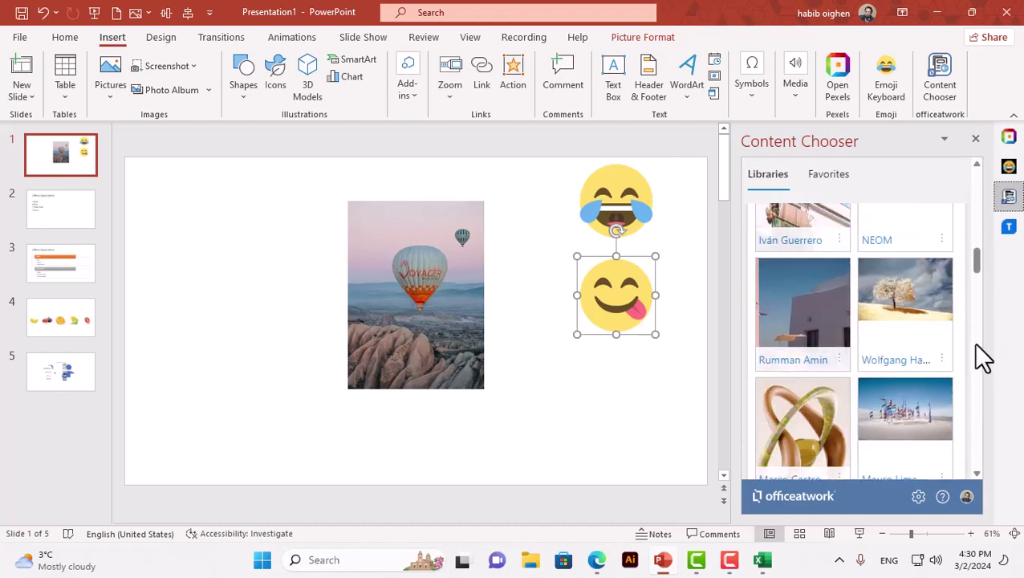
pyautogui.click(793, 439)
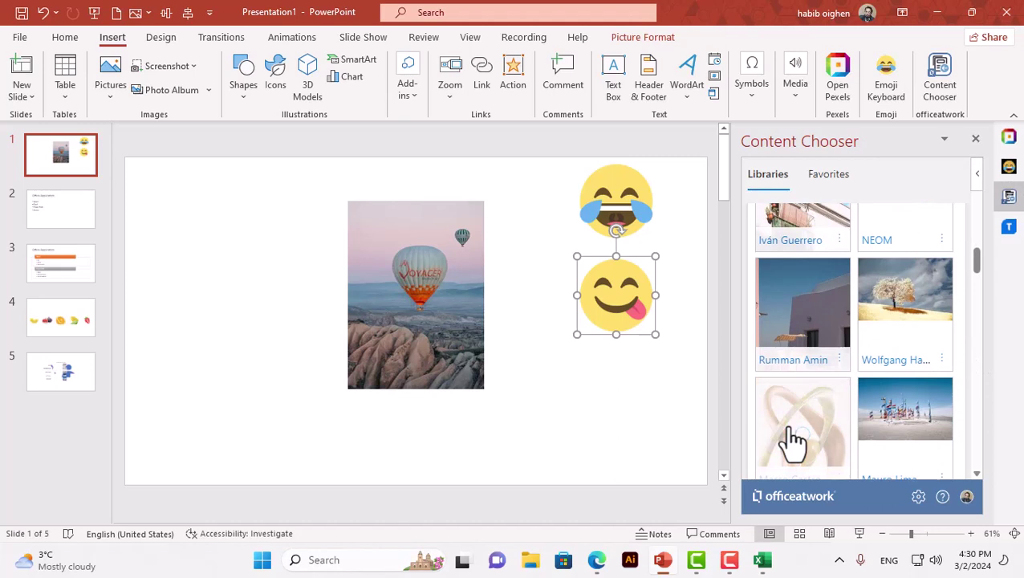
# - Insert the large NEOM desert dunes photo from further down the library
pyautogui.scroll(-1, 907, 349)
pyautogui.scroll(-2, 908, 353)
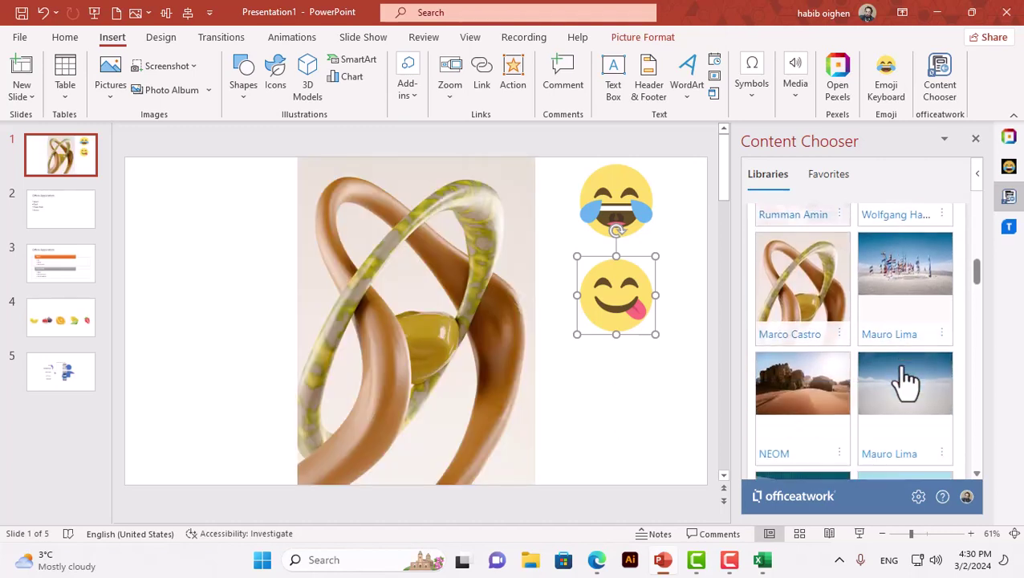
pyautogui.scroll(-2, 907, 370)
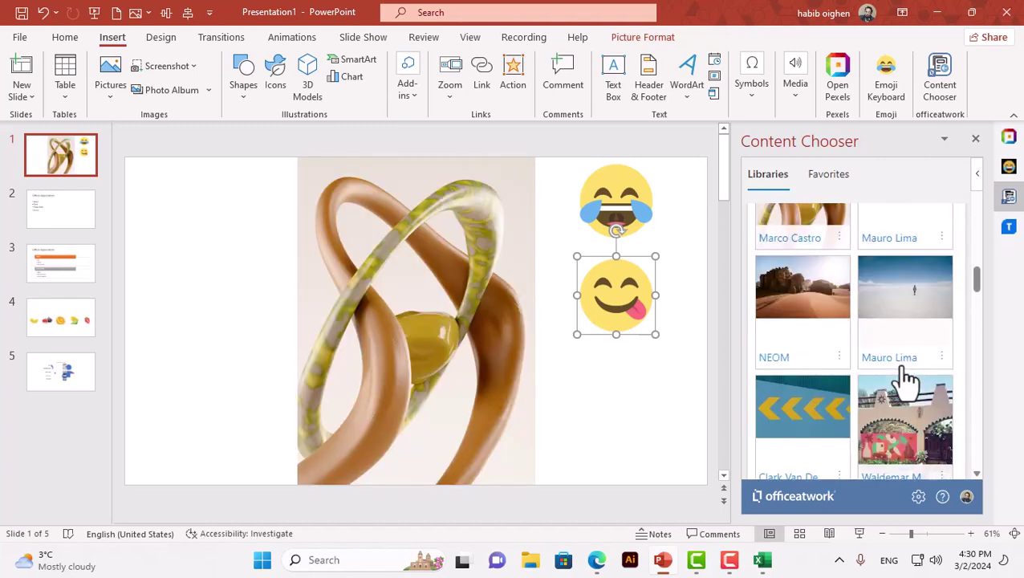
pyautogui.click(810, 302)
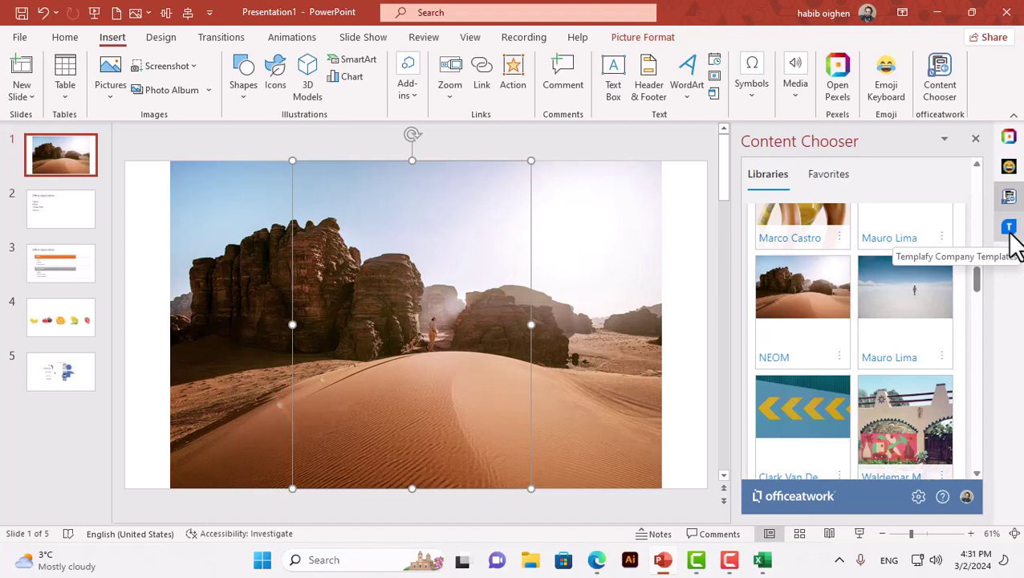
# - Glance through the Templafy sign-in pane, then switch back to the Emoji Keyboard pane
pyautogui.click(1010, 228)
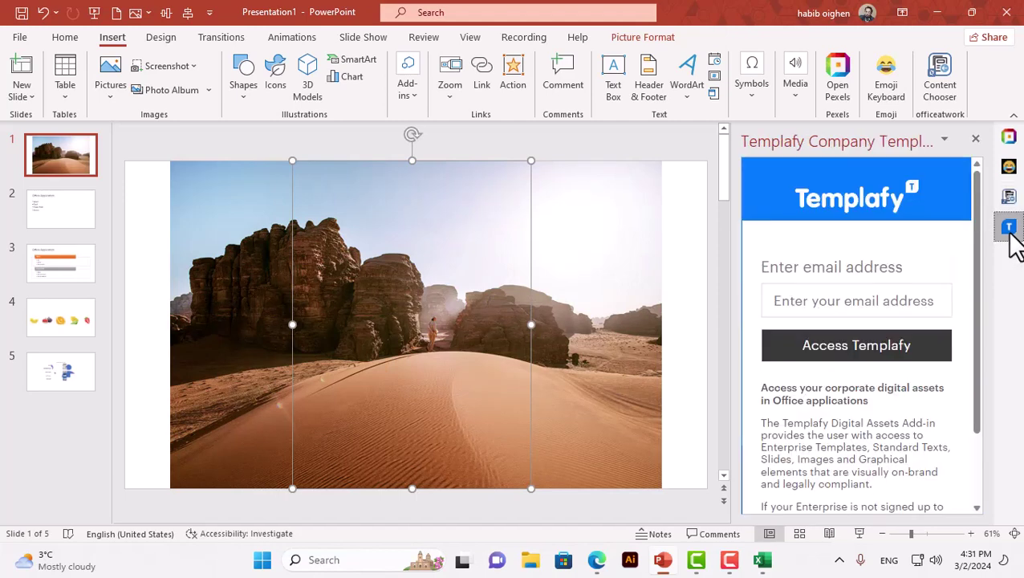
pyautogui.moveTo(970, 282); pyautogui.dragTo(976, 342)
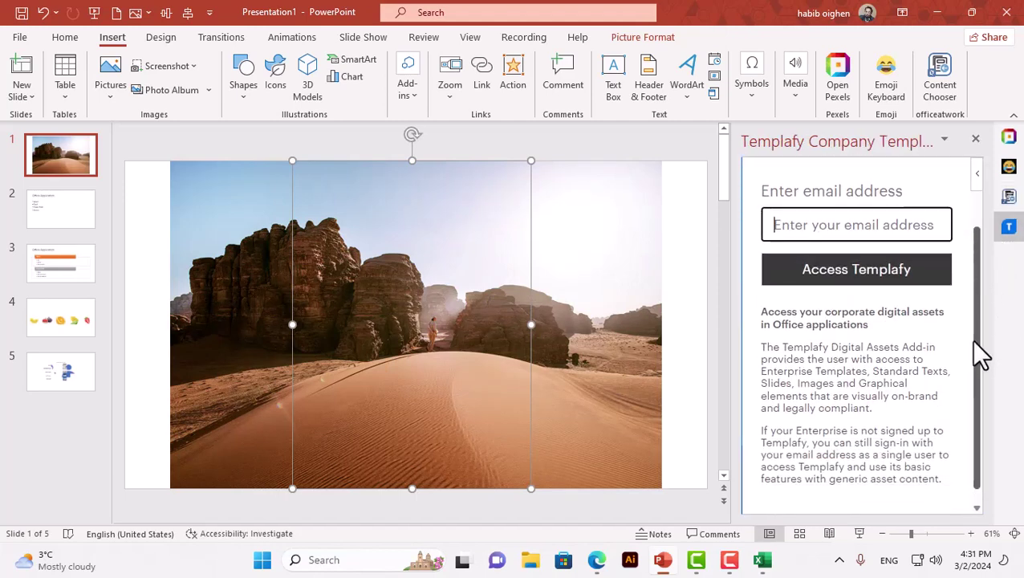
pyautogui.moveTo(971, 384); pyautogui.dragTo(977, 316)
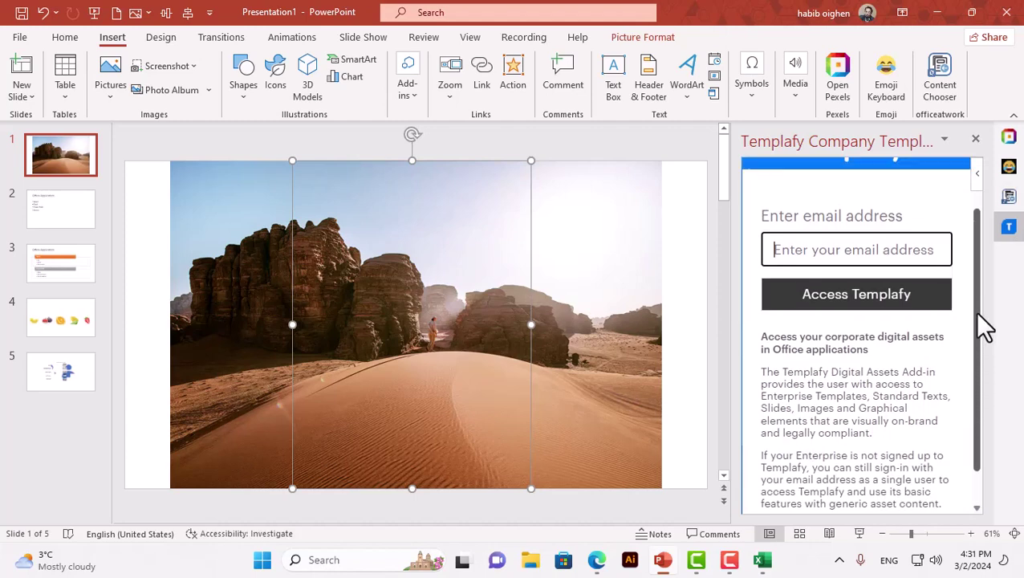
pyautogui.click(1010, 166)
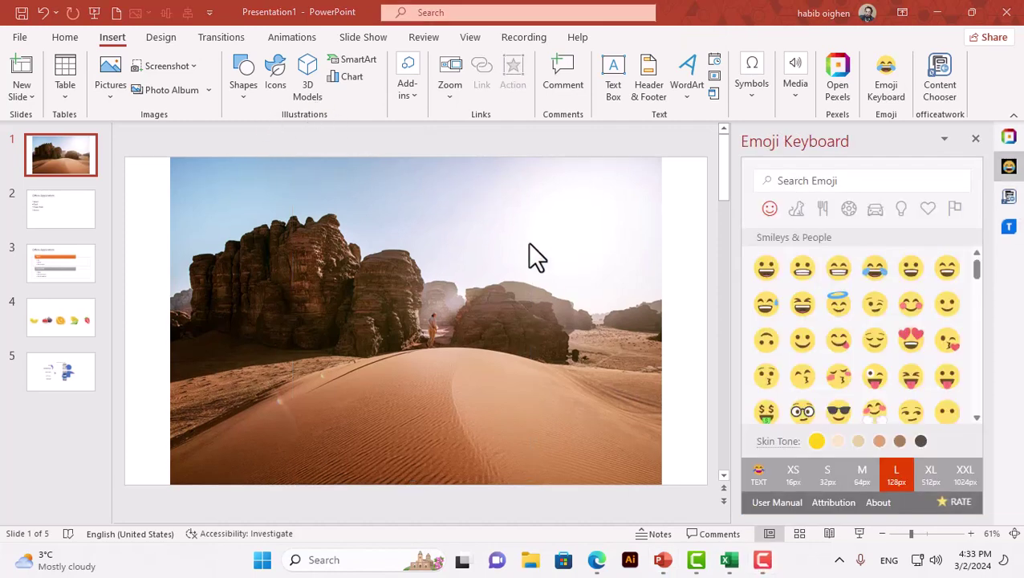
# - Browse Templafy's presentation library and choose the Company Presentation (2021) template
pyautogui.click(1009, 229)
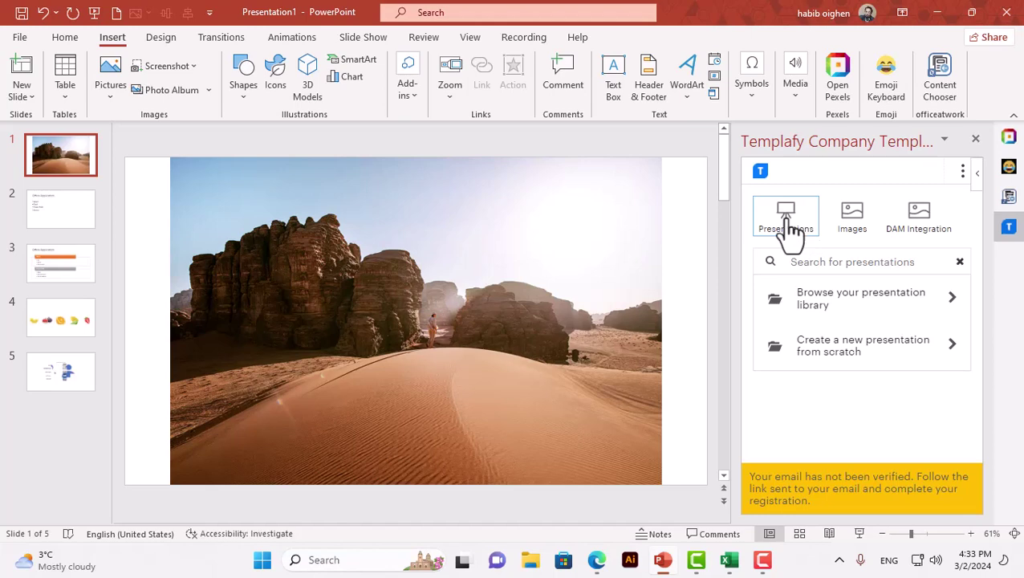
pyautogui.click(934, 318)
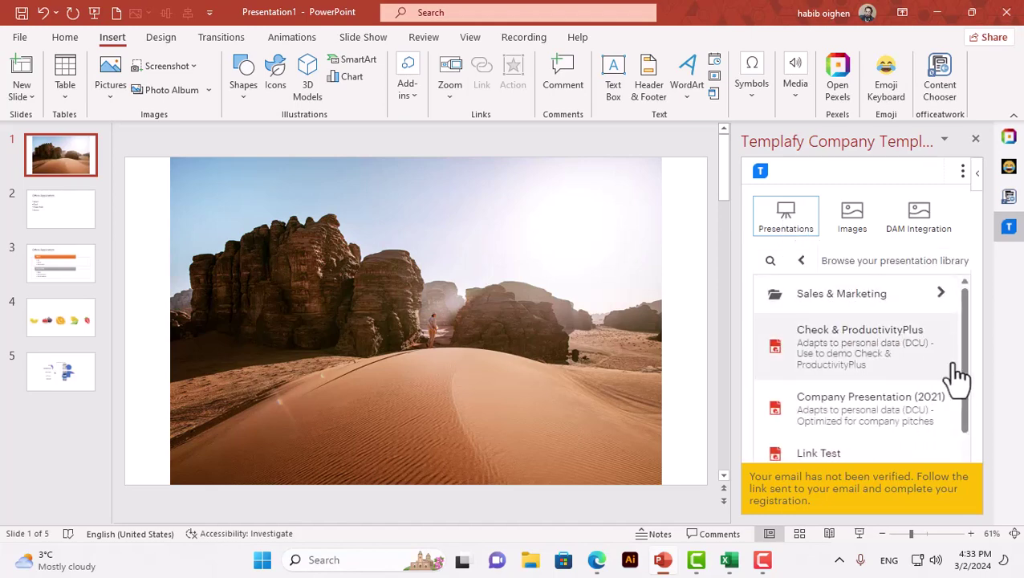
pyautogui.moveTo(970, 363); pyautogui.dragTo(972, 389)
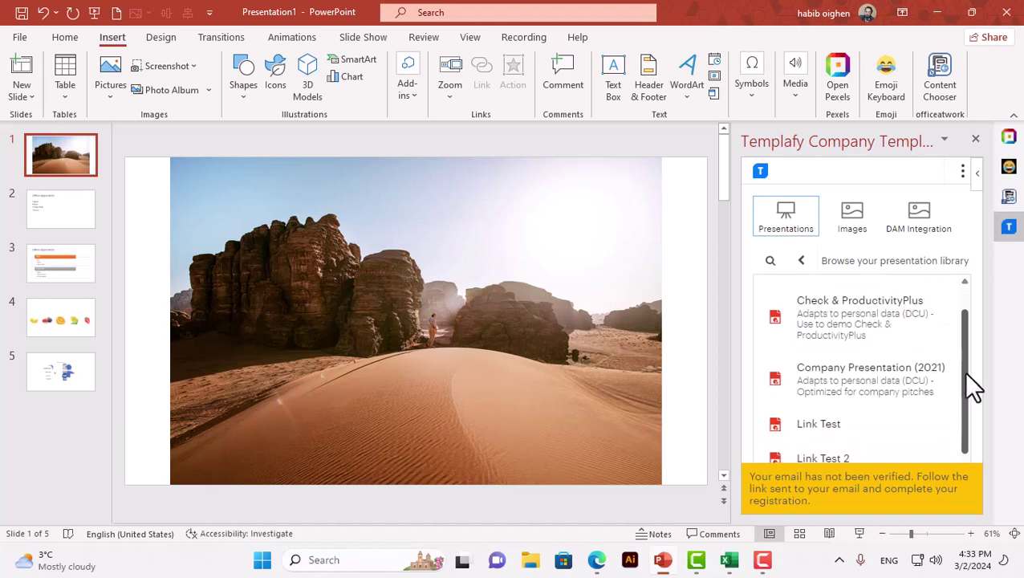
pyautogui.click(852, 379)
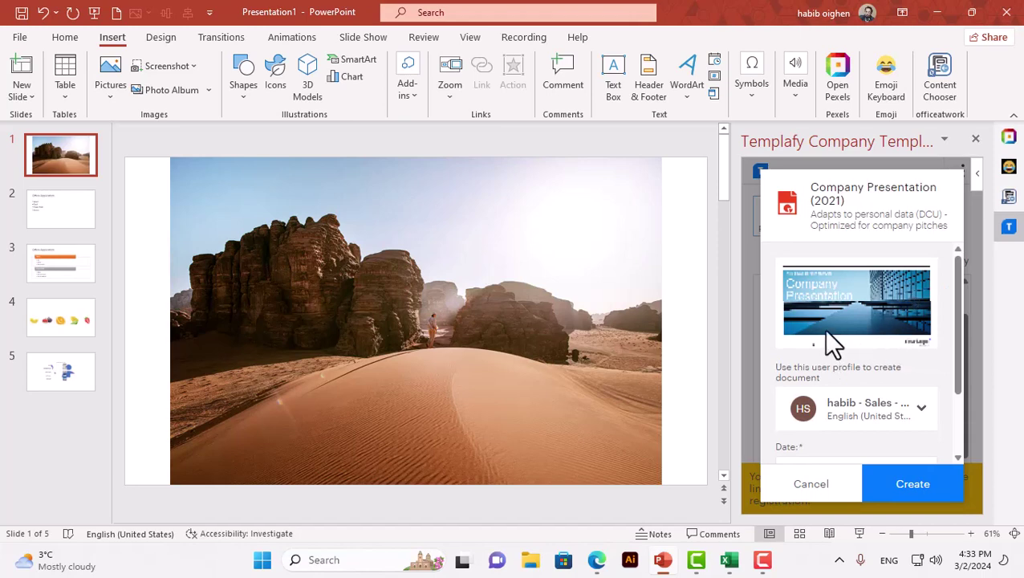
# - Set the document classification to Internal and create the presentation from the template
pyautogui.moveTo(955, 337); pyautogui.dragTo(956, 411)
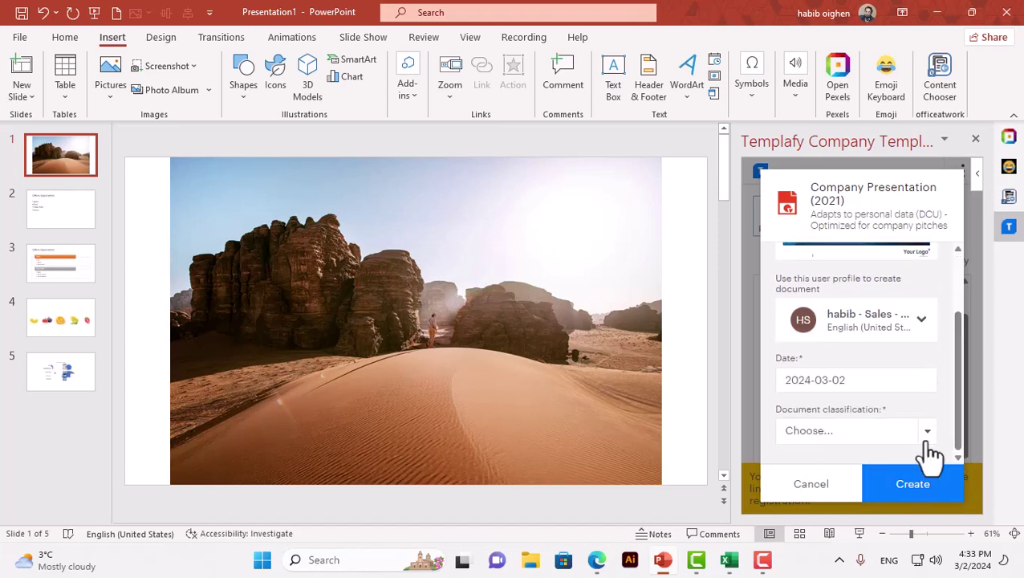
pyautogui.click(927, 435)
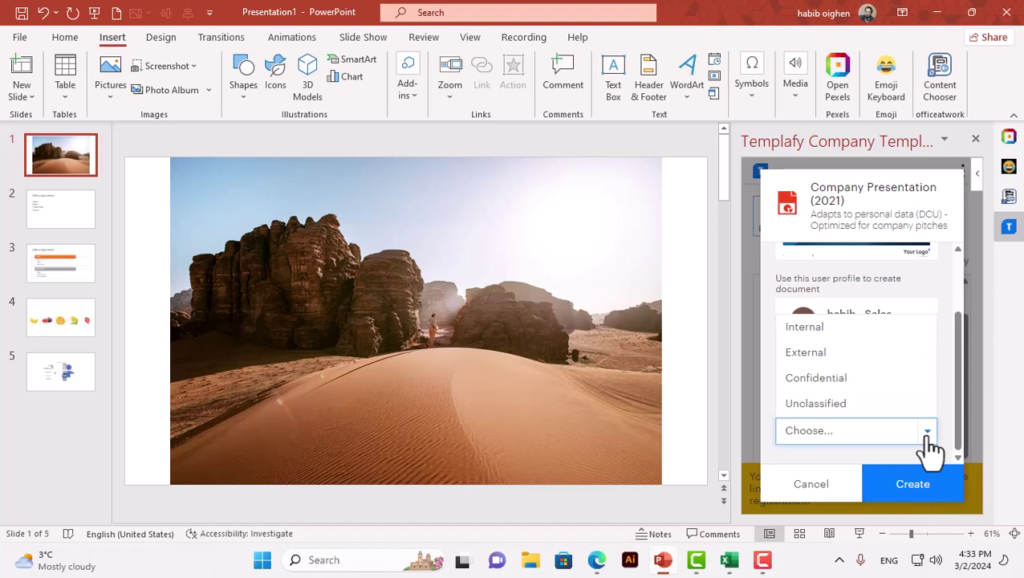
pyautogui.click(843, 329)
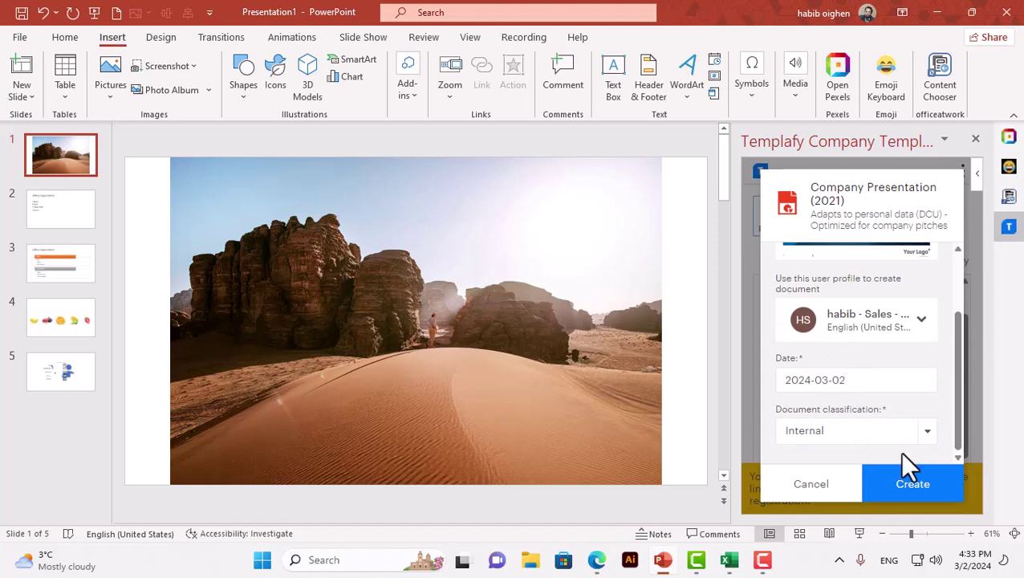
pyautogui.click(911, 485)
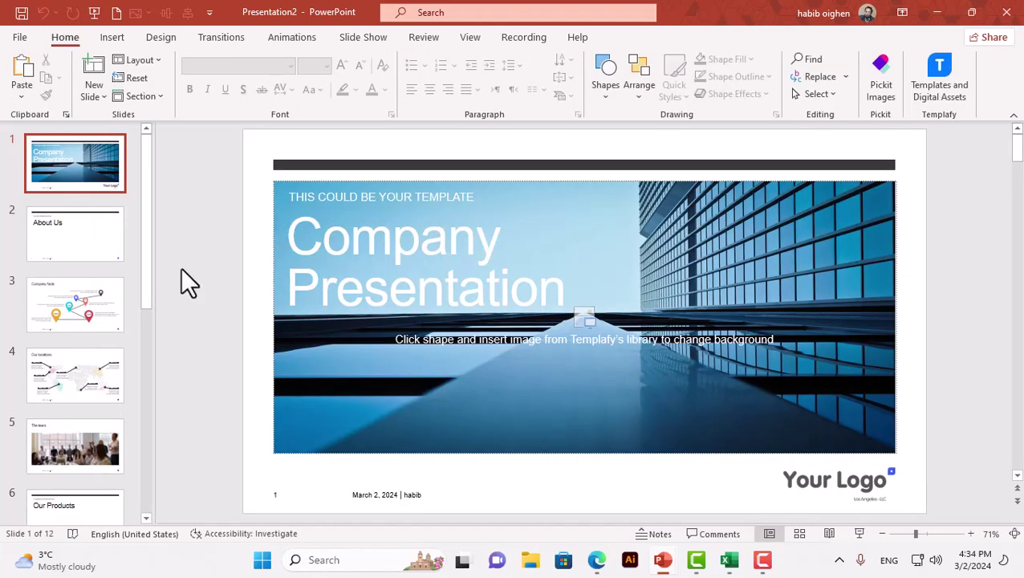
# - Review slides 1–6: title, About Us, Company facts, Our locations, The team, Our Products
pyautogui.click(81, 253)
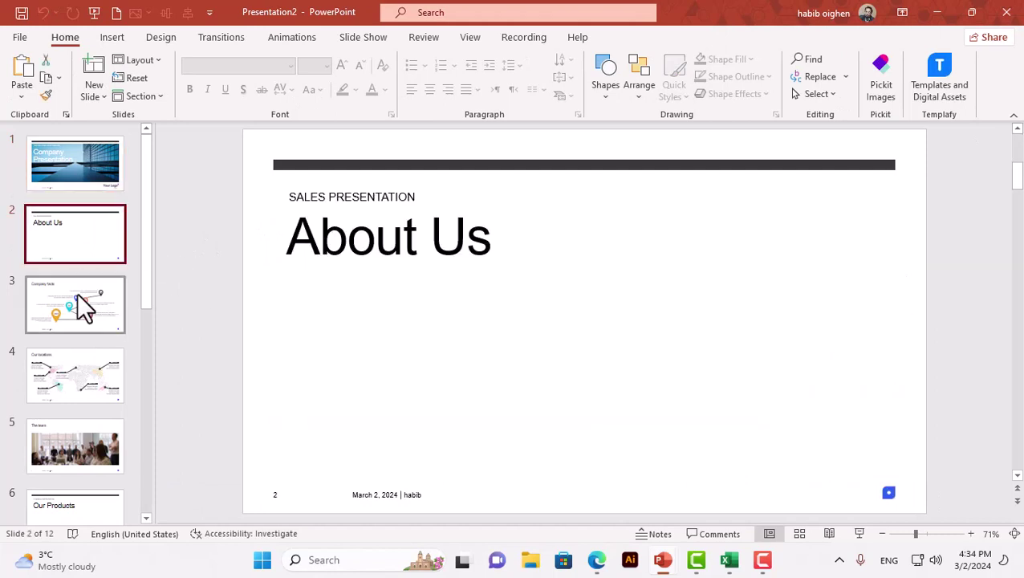
pyautogui.click(80, 301)
pyautogui.click(78, 170)
pyautogui.click(81, 373)
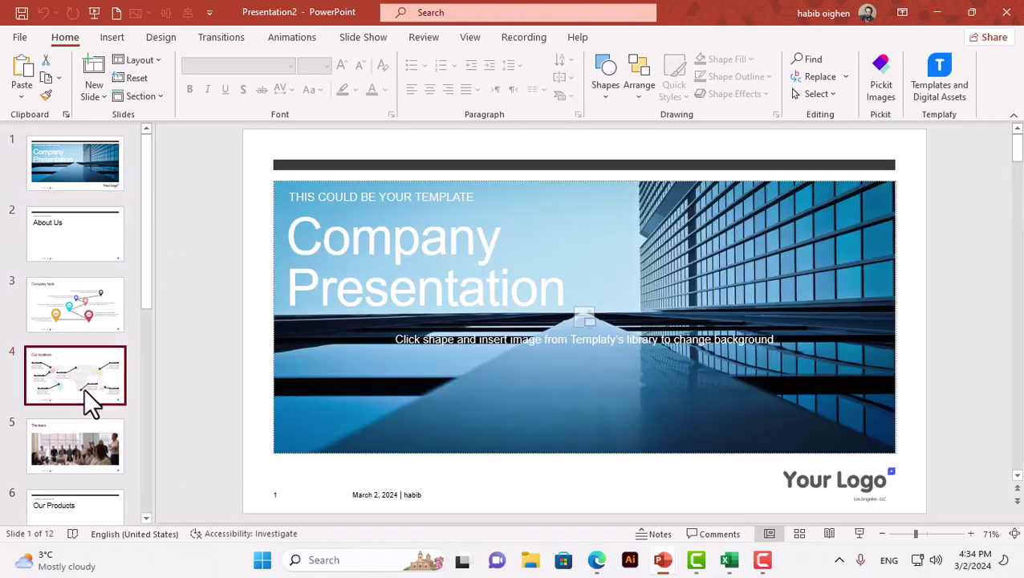
pyautogui.click(81, 434)
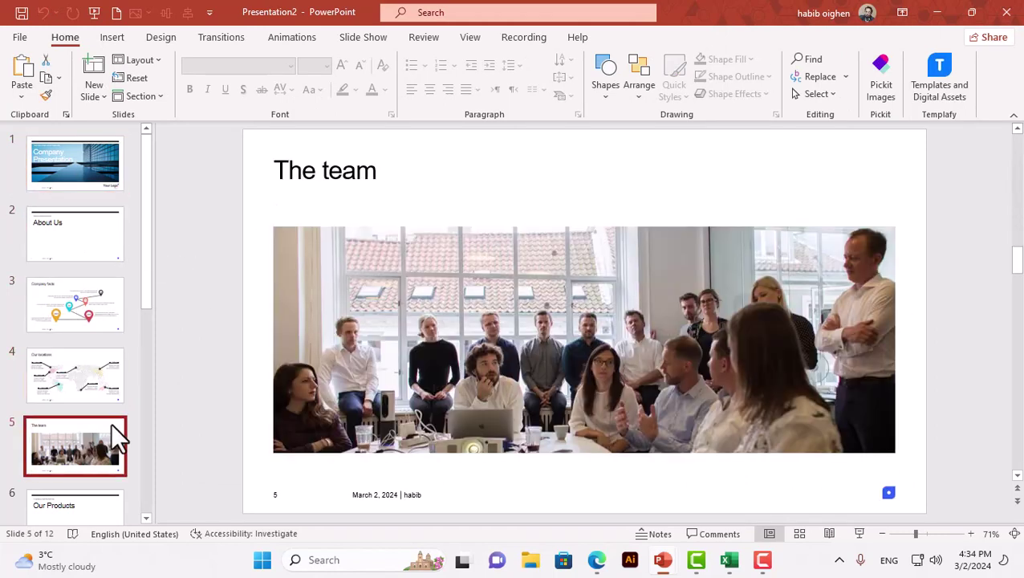
pyautogui.click(69, 505)
# - Continue through slides 7–10, ending on the Revenue in 2020 line chart
pyautogui.moveTo(143, 302); pyautogui.dragTo(144, 377)
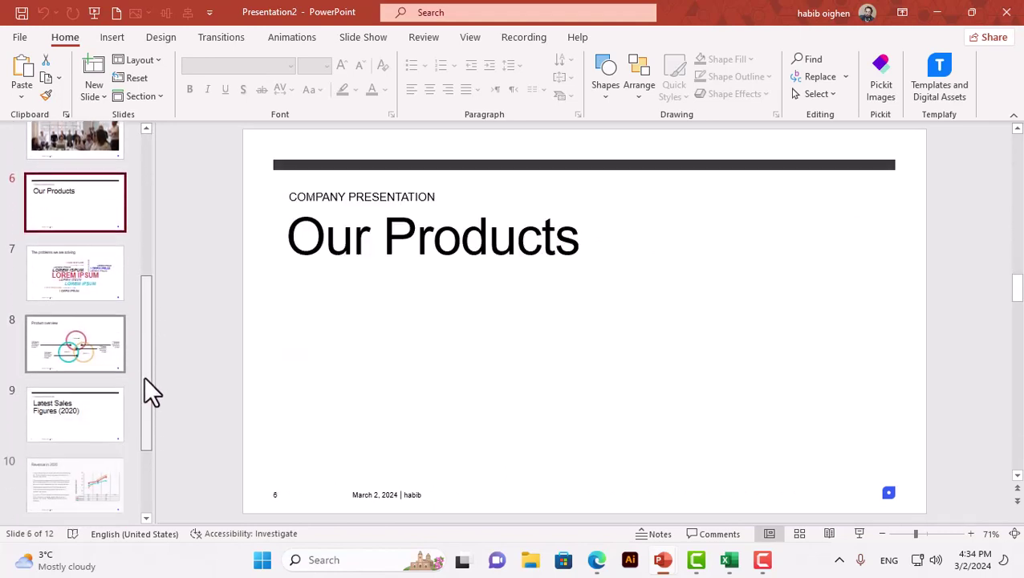
pyautogui.click(101, 270)
pyautogui.click(101, 329)
pyautogui.click(102, 393)
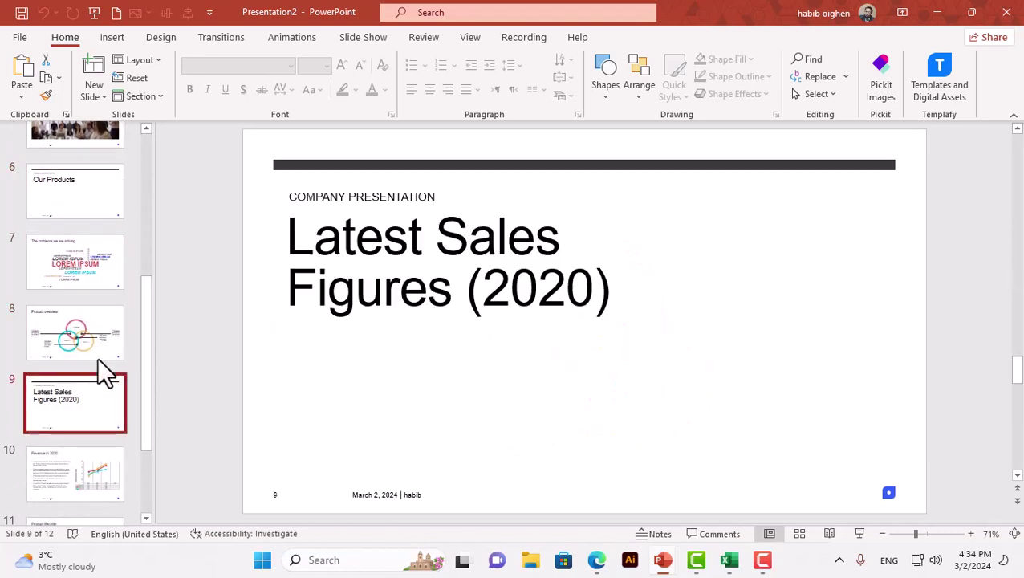
pyautogui.click(98, 455)
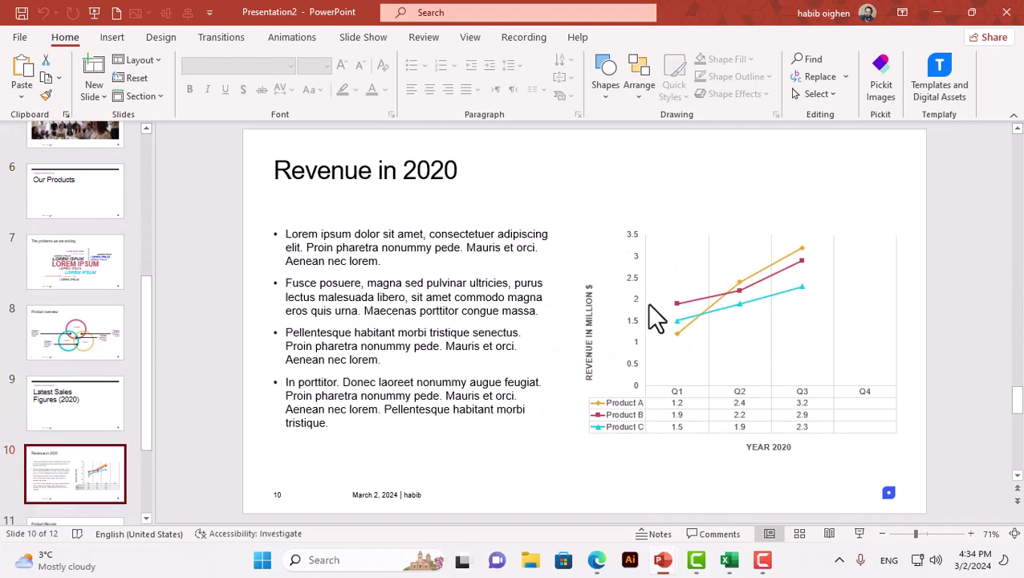